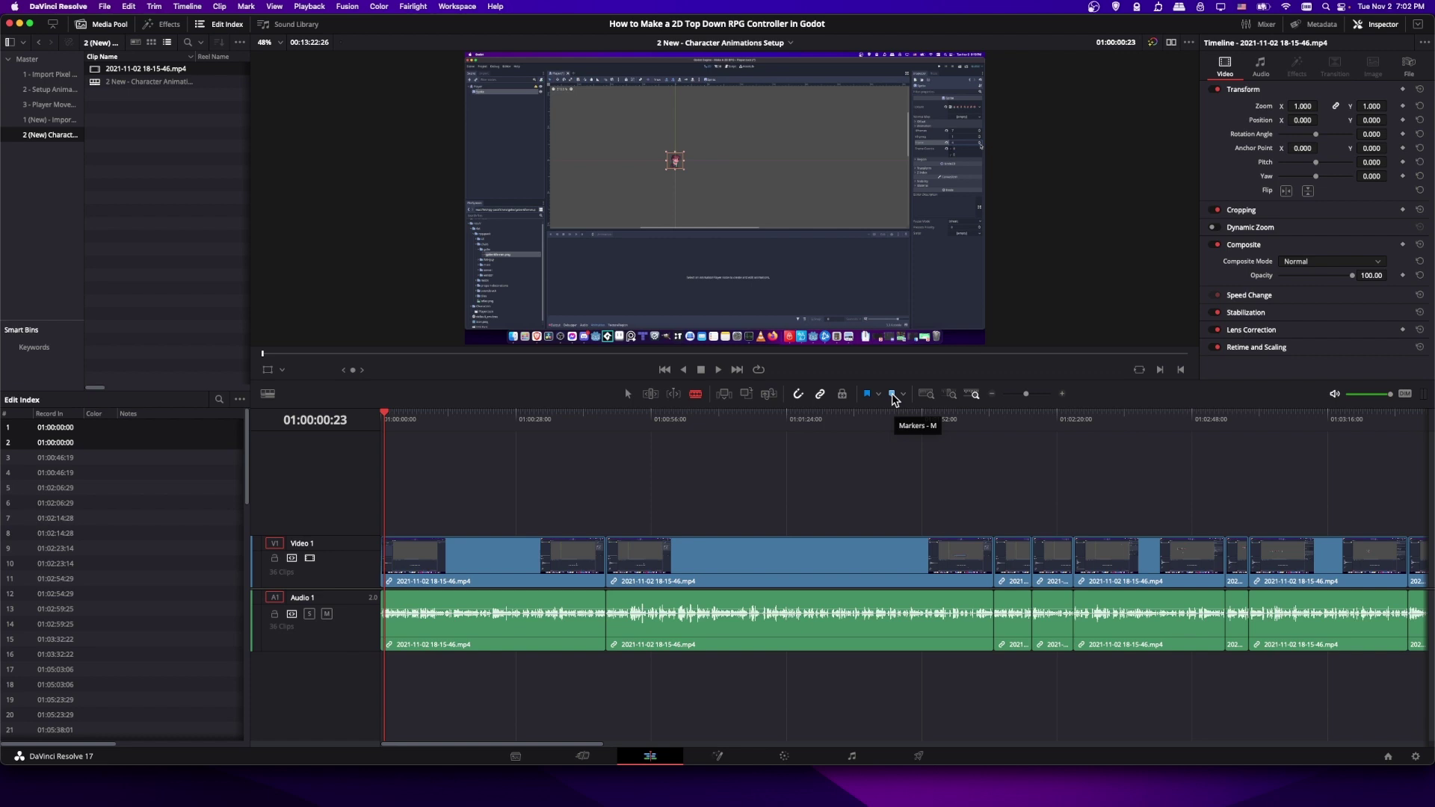
Fit the whole timeline in view and add a marker at its start, 01:00:00:00
left_click(1021, 394)
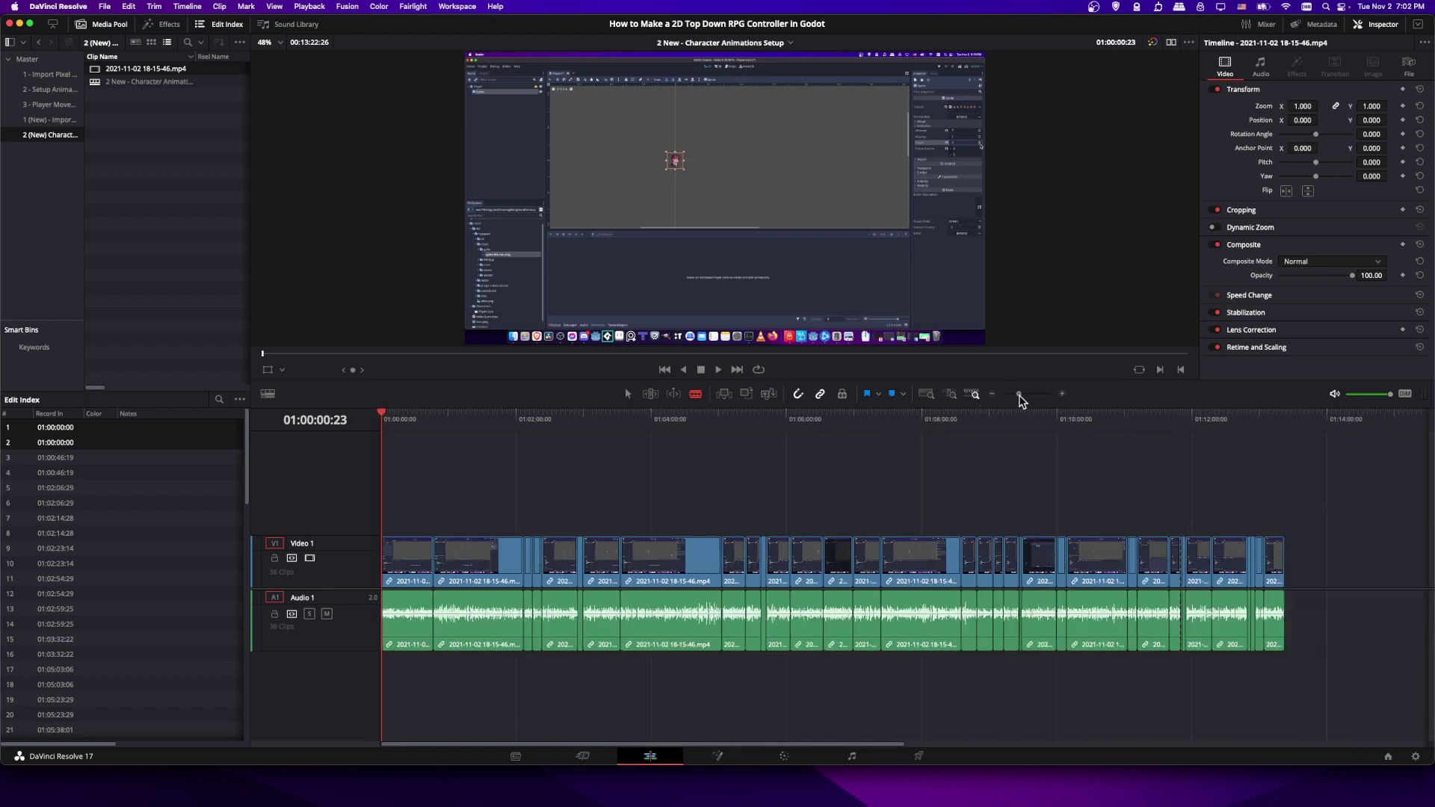
left_click(394, 421)
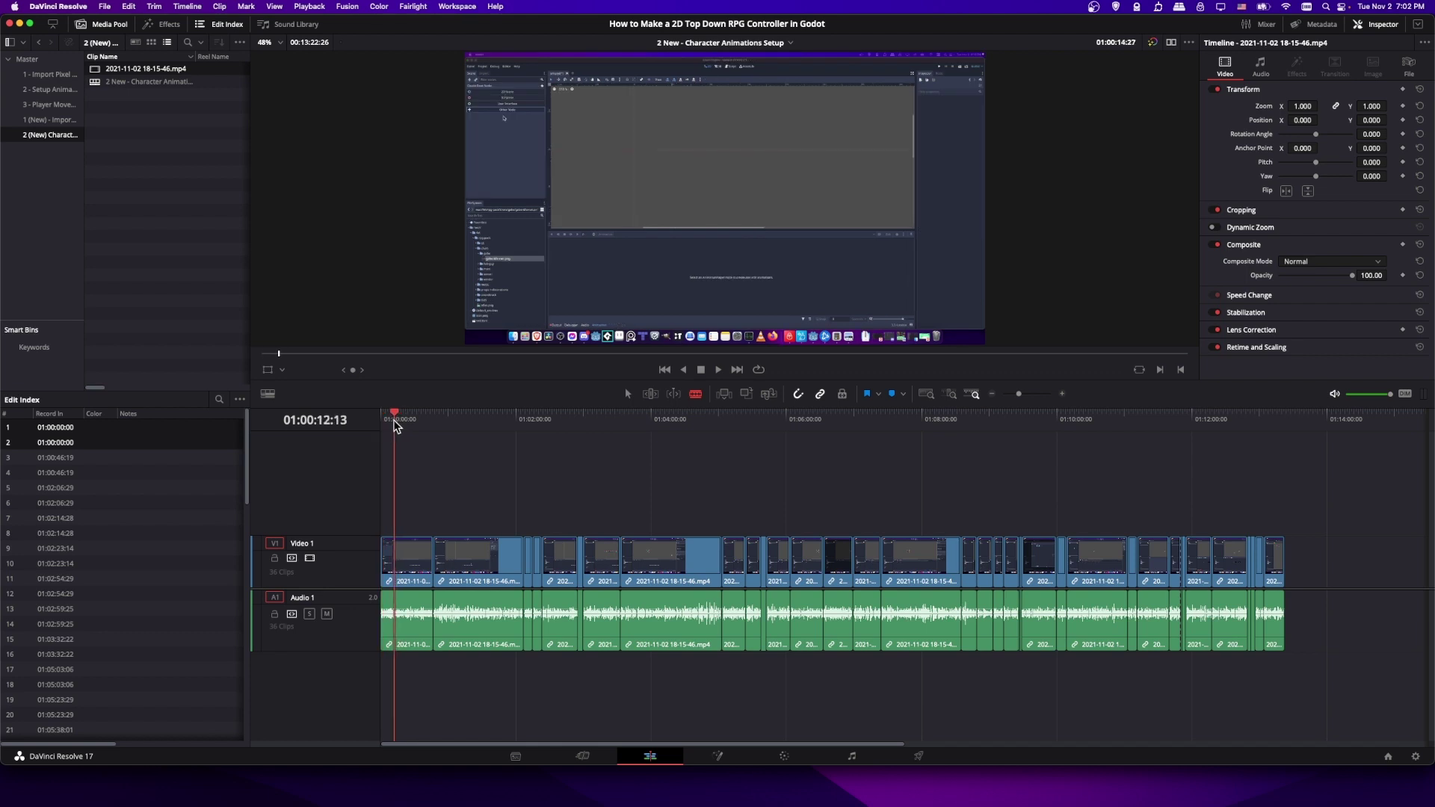
key("Home")
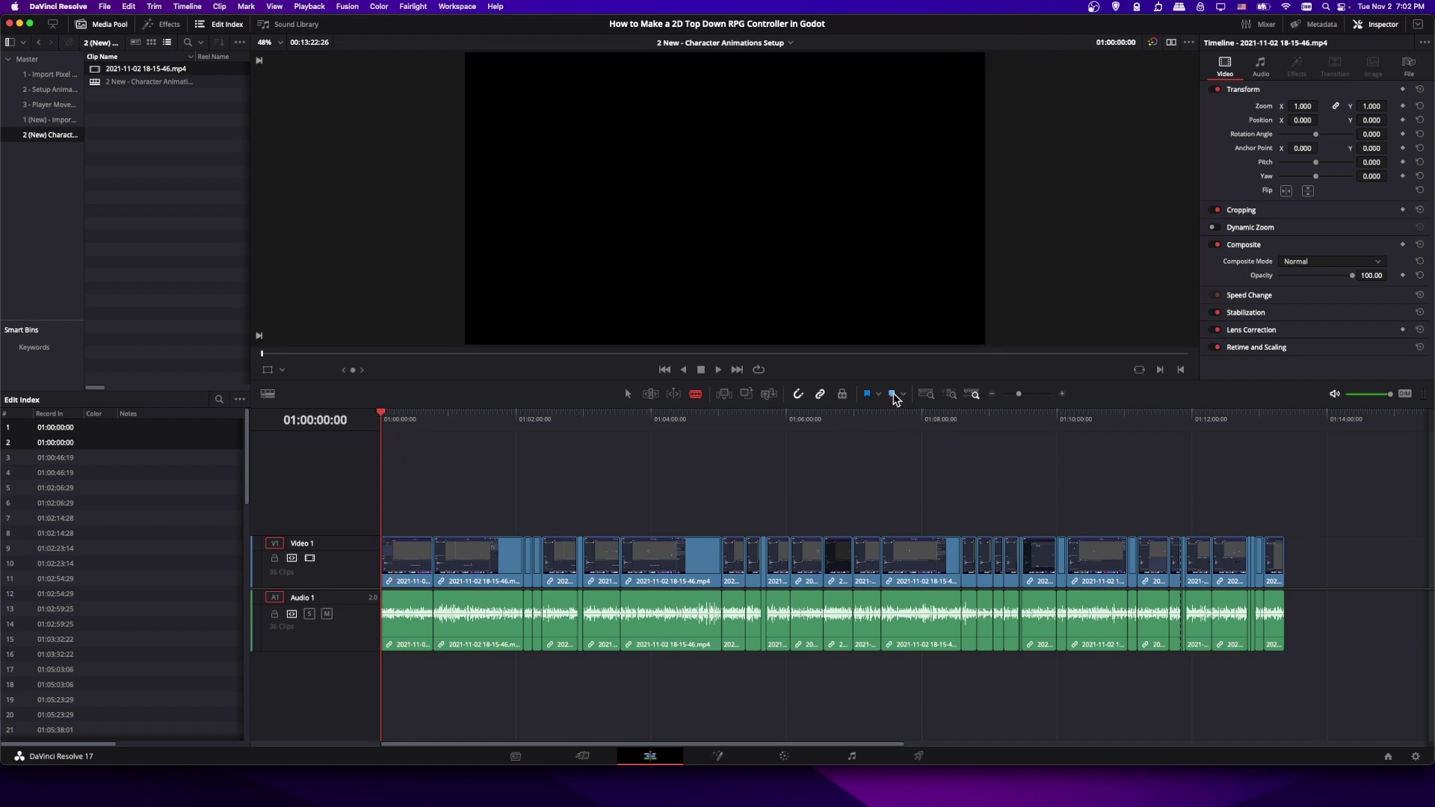
left_click(893, 394)
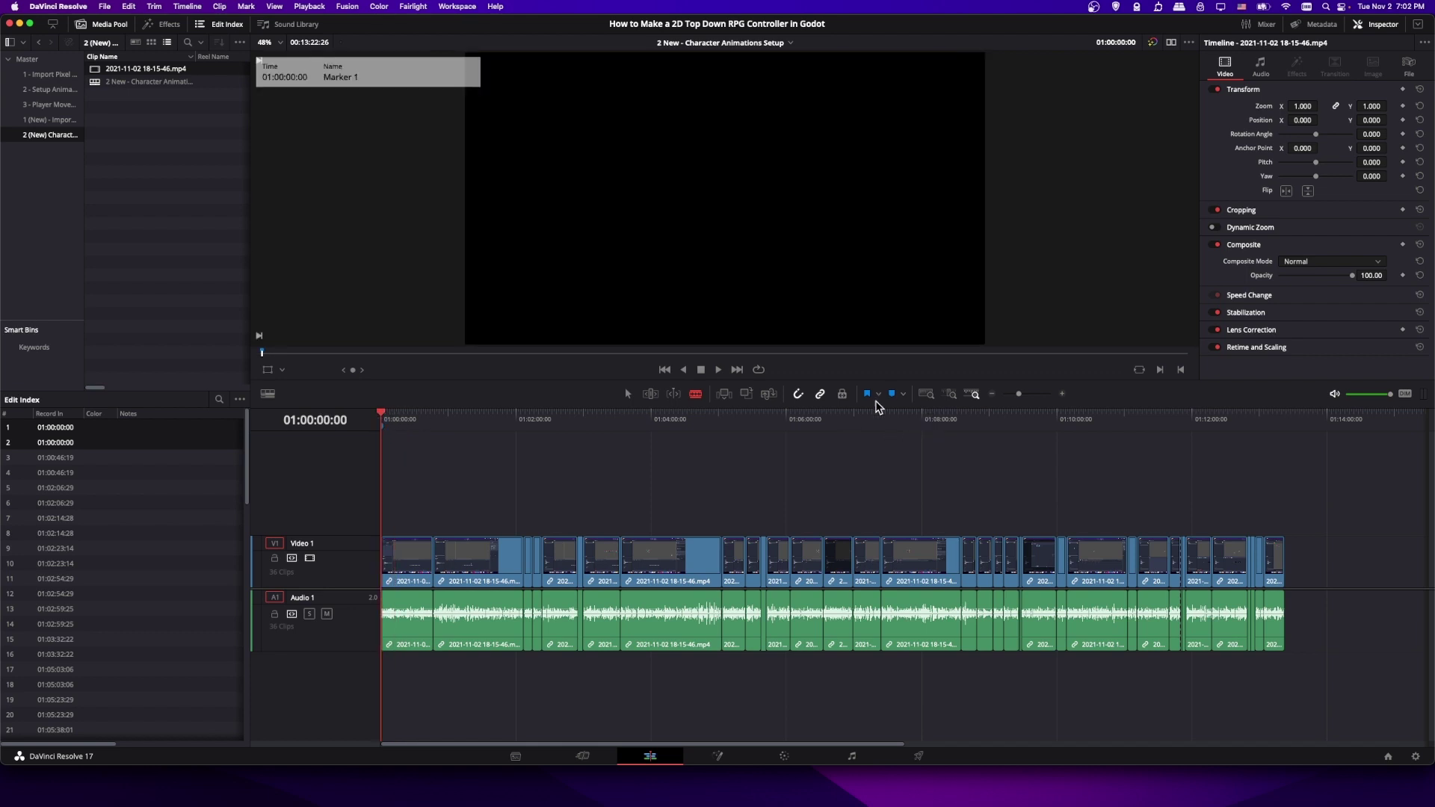
Rename that first marker to 'What to Expect'
double_click(384, 429)
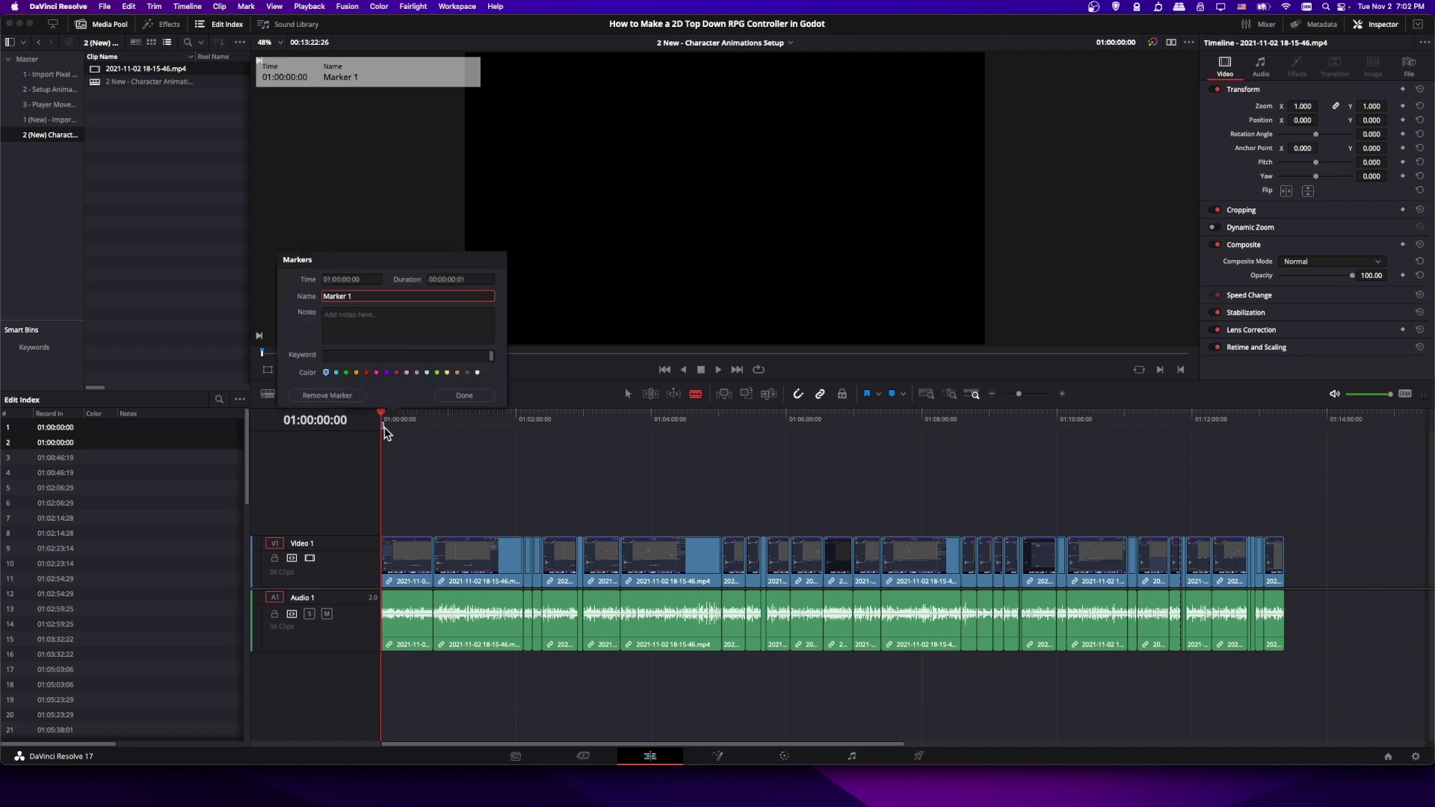
triple_click(383, 296)
type("What to Expect")
key("Return")
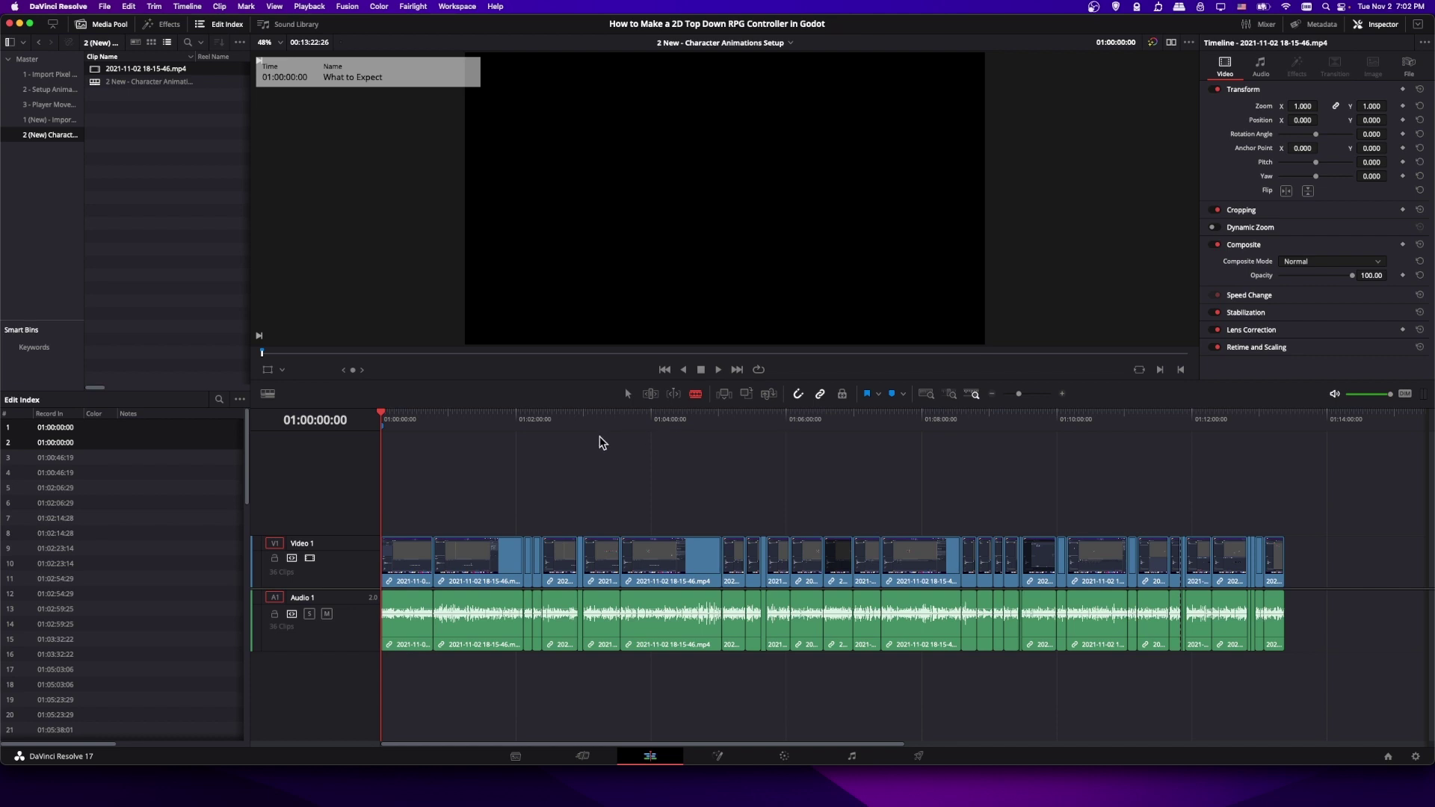
left_click(525, 428)
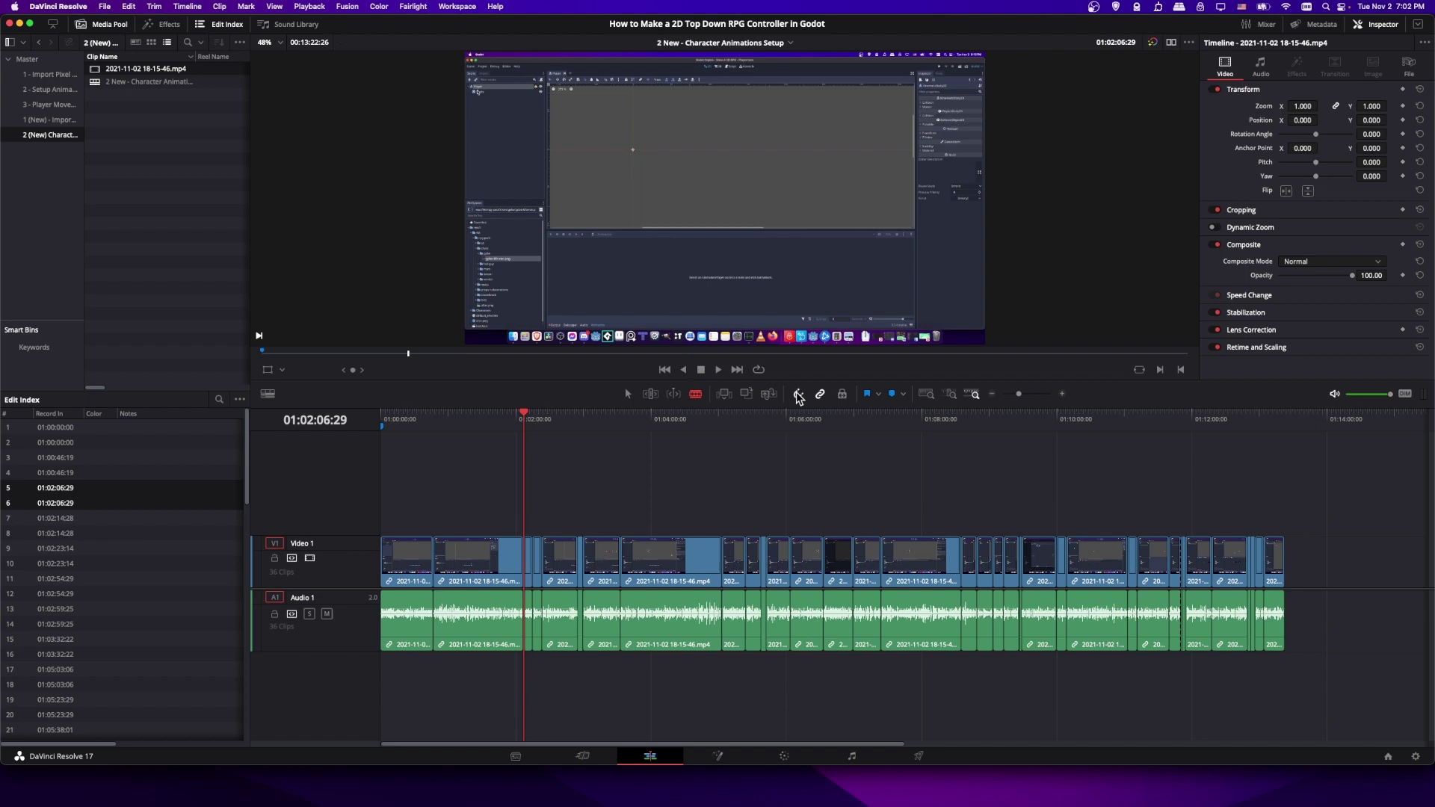
Add a marker at 01:02:06:29 and name it 'Chapter 1'
left_click_drag(531, 424, 526, 426)
left_click(894, 397)
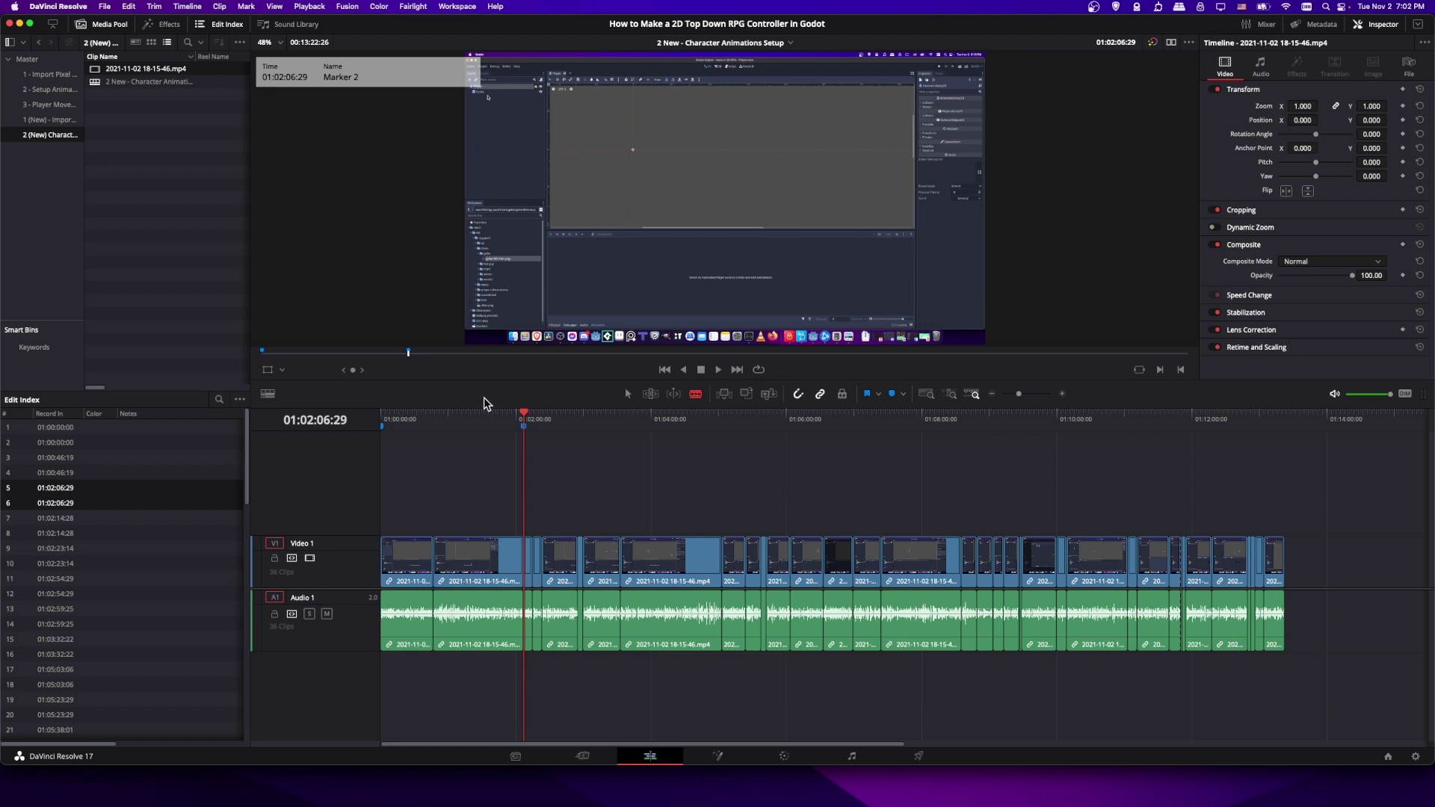
double_click(524, 425)
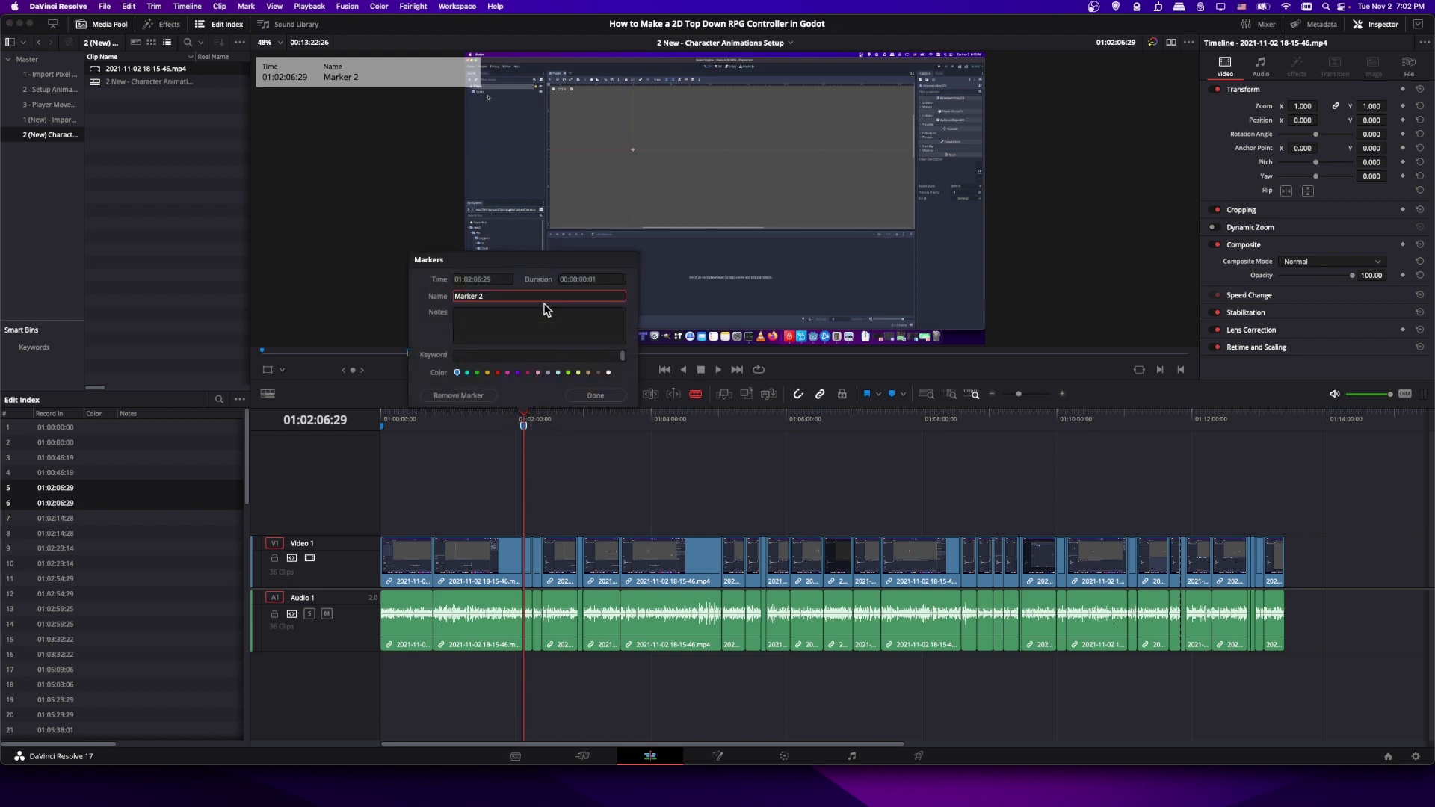
type("Chapter")
left_click(606, 397)
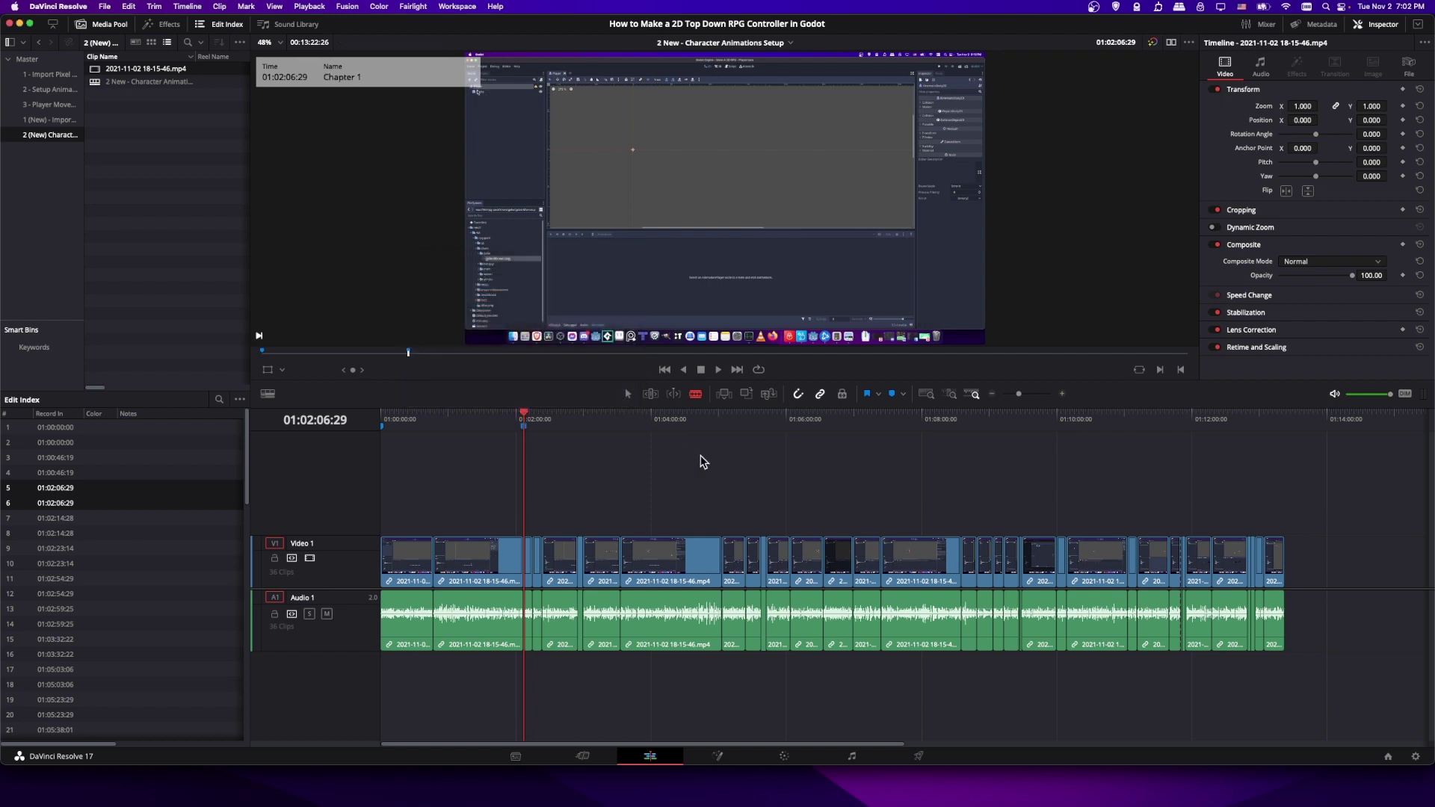
Add a marker at 01:05:03:06 named 'Chapter 2'
left_click(718, 419)
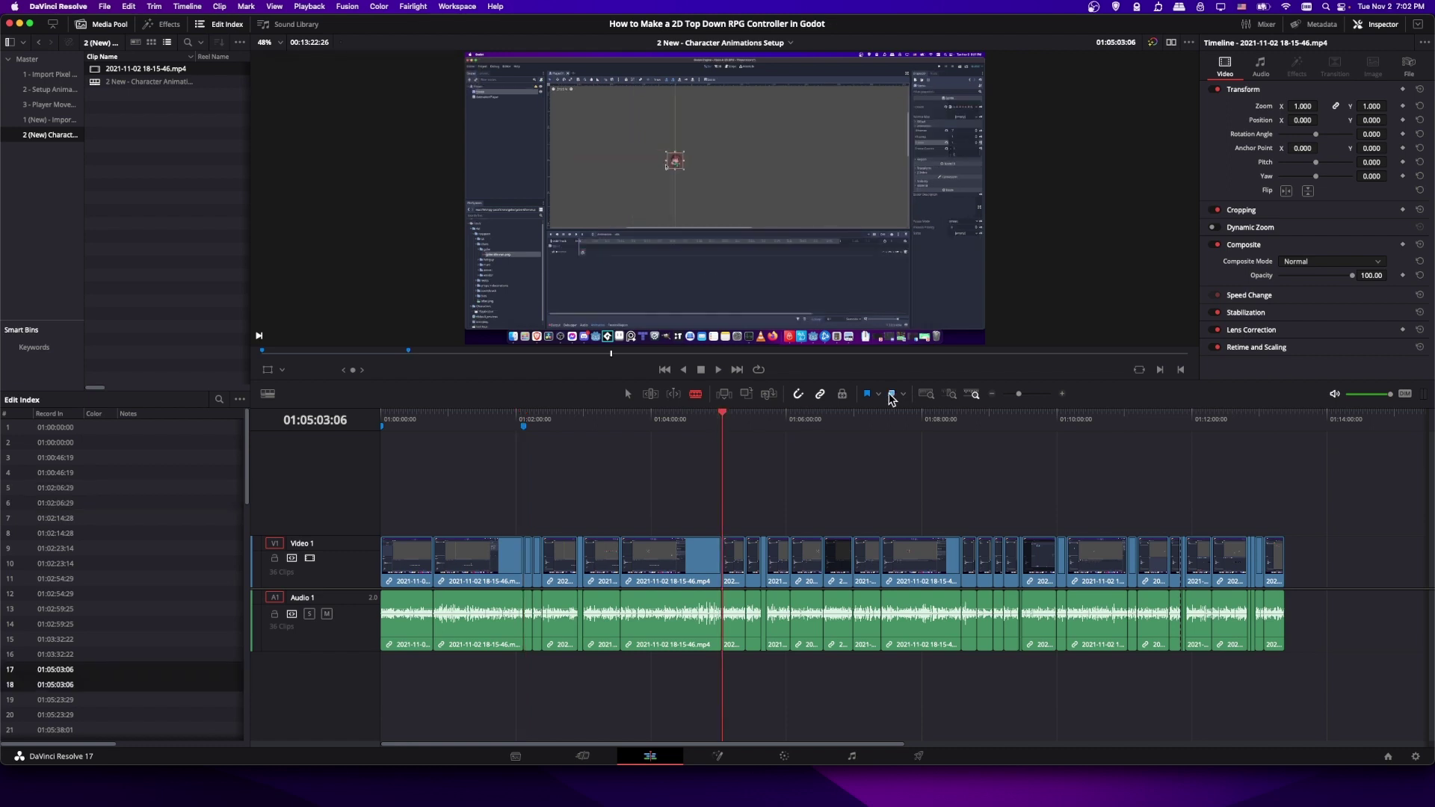
key("m")
double_click(722, 426)
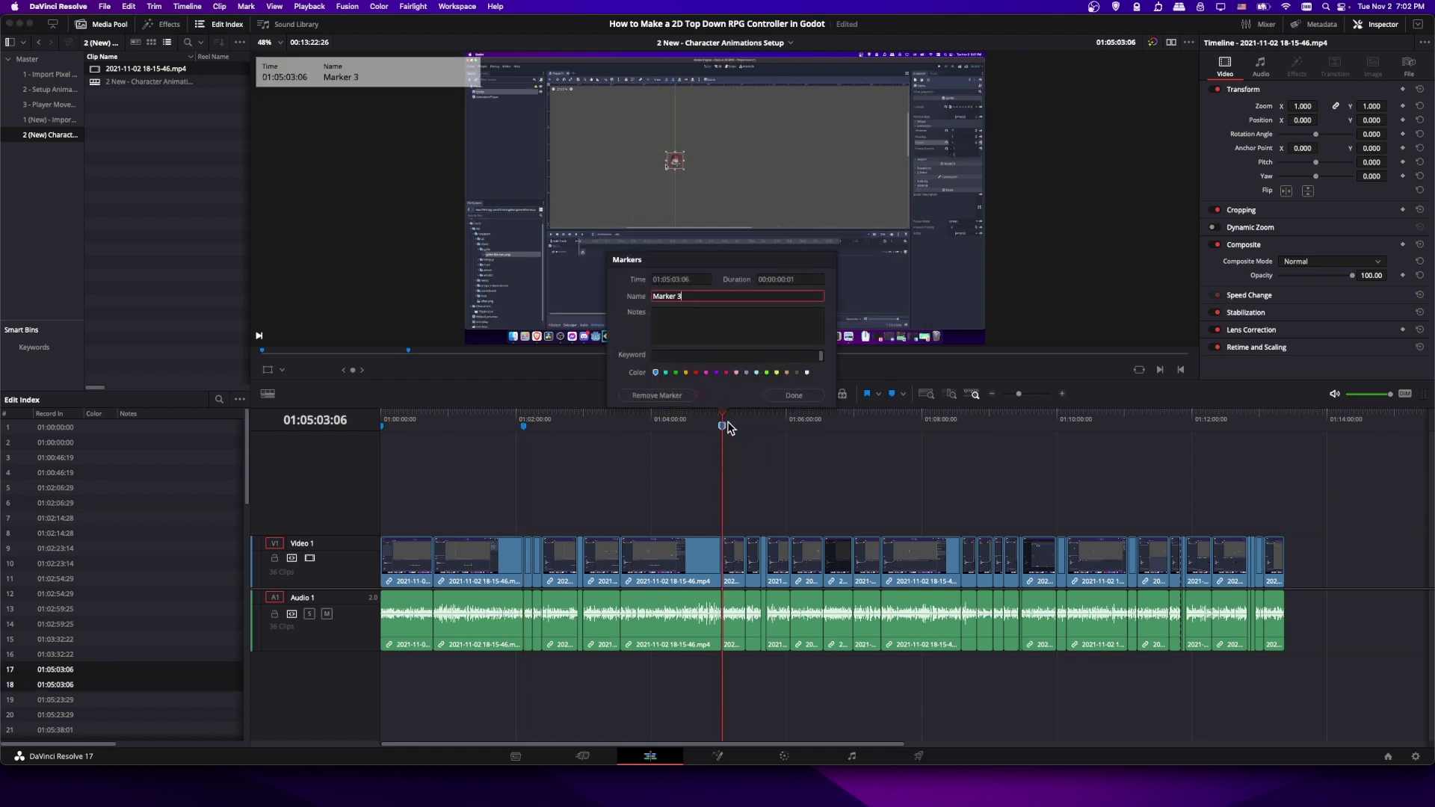
key("super+a")
type("Chapter 2")
key("Return")
Add a fourth marker at 01:08:35:18 and give it its chapter name
left_click(961, 422)
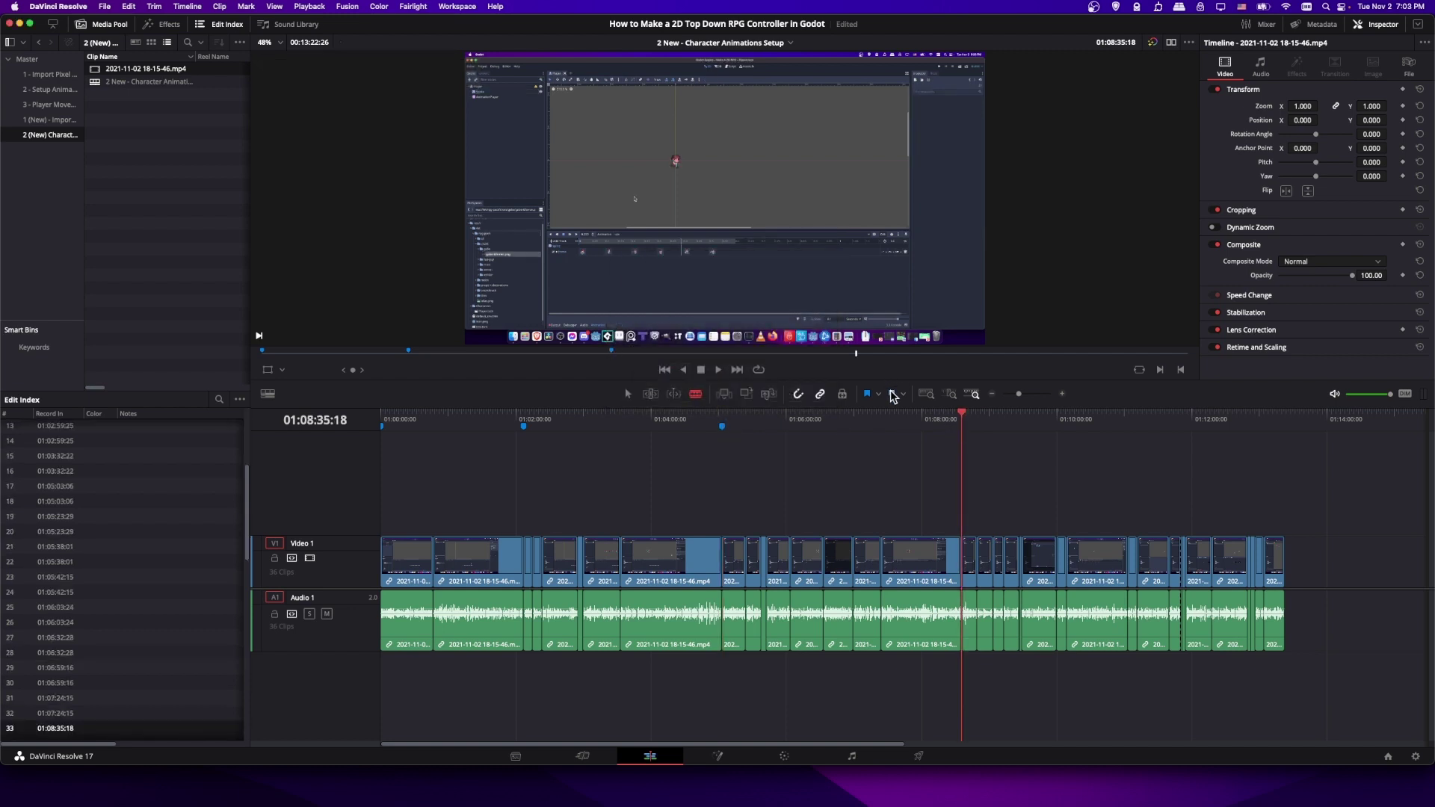
key("m")
double_click(962, 426)
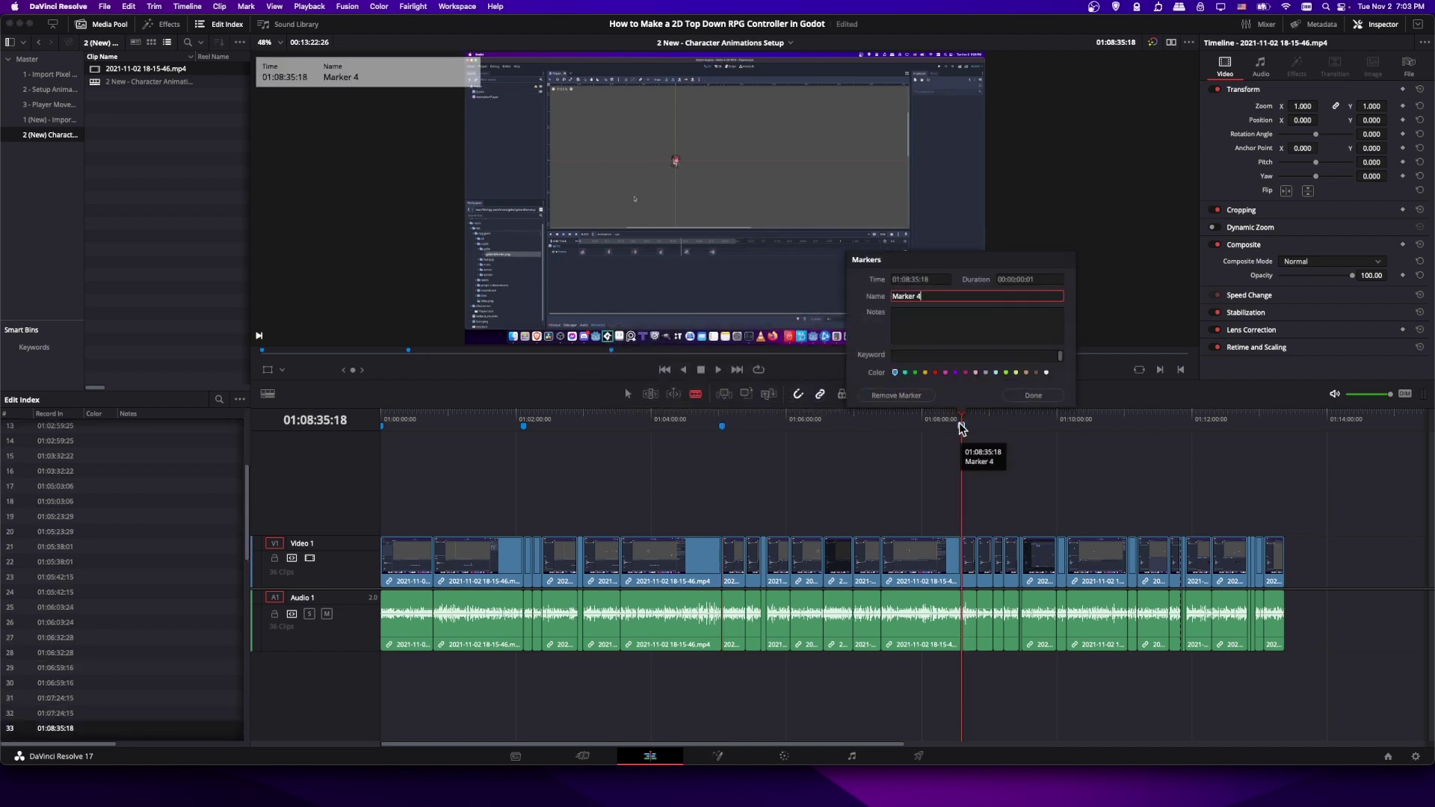
type("Cha")
key("super+a")
type("Chapter")
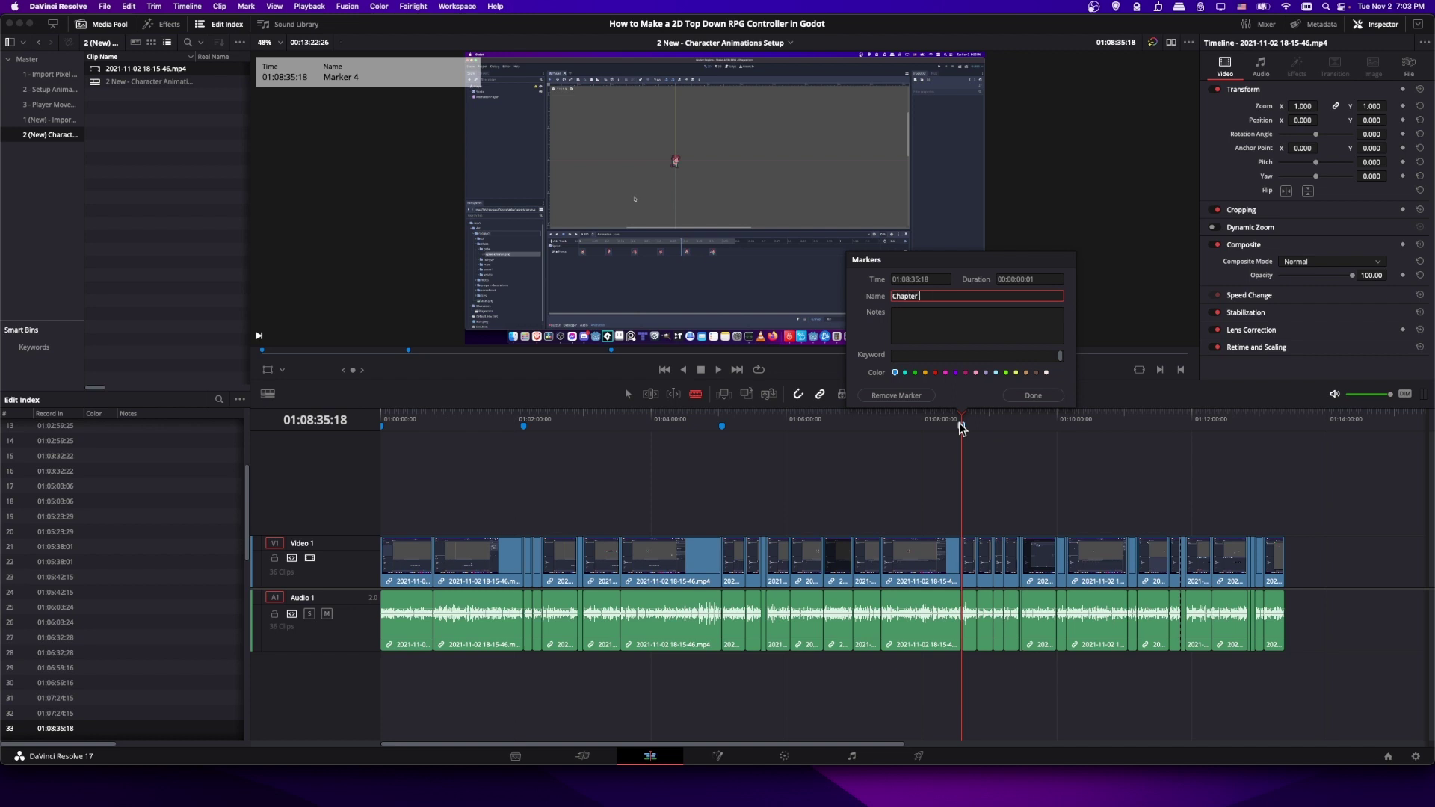
key("Return")
Add a final marker at 01:12:17:29 named 'Wrapup'
left_click(1212, 423)
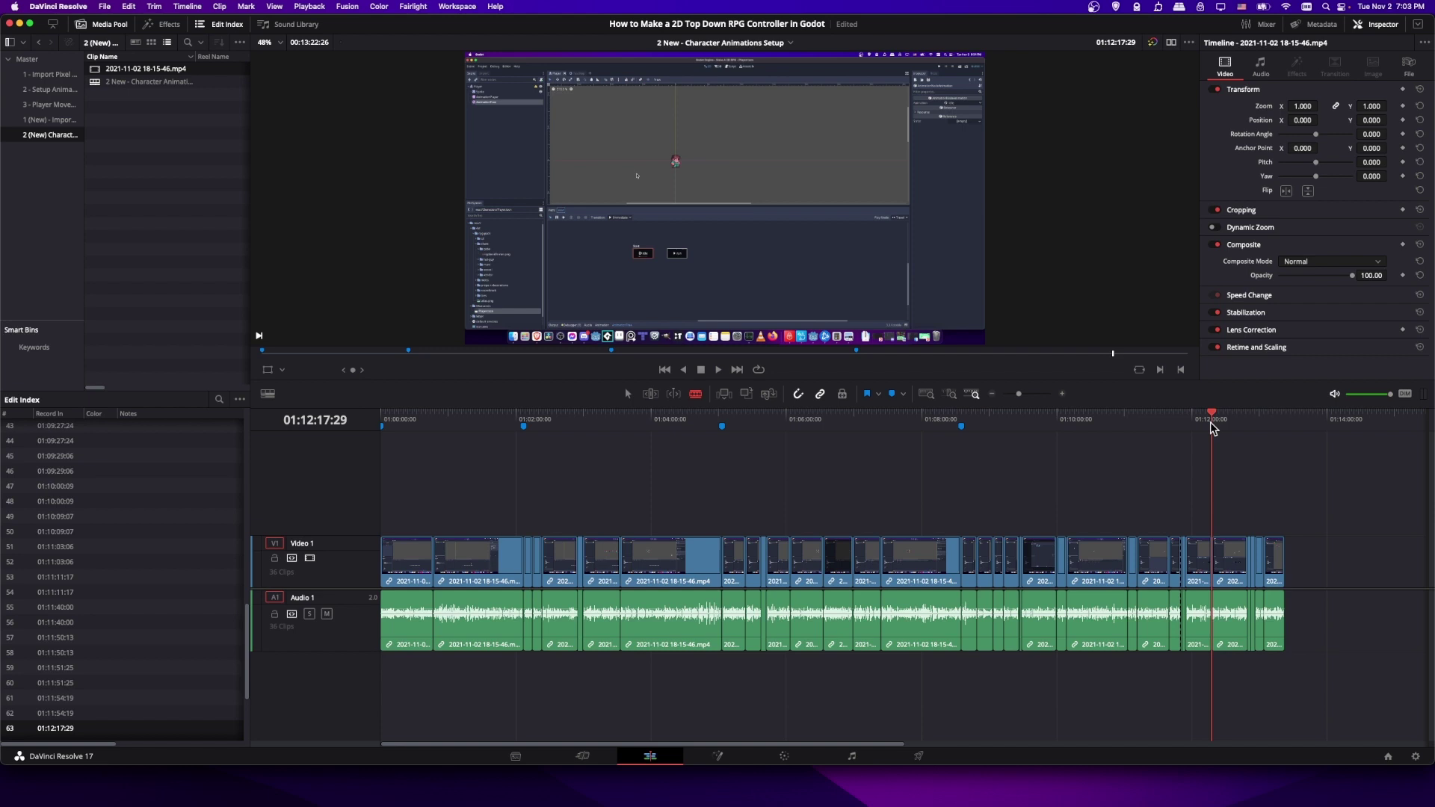
left_click(892, 394)
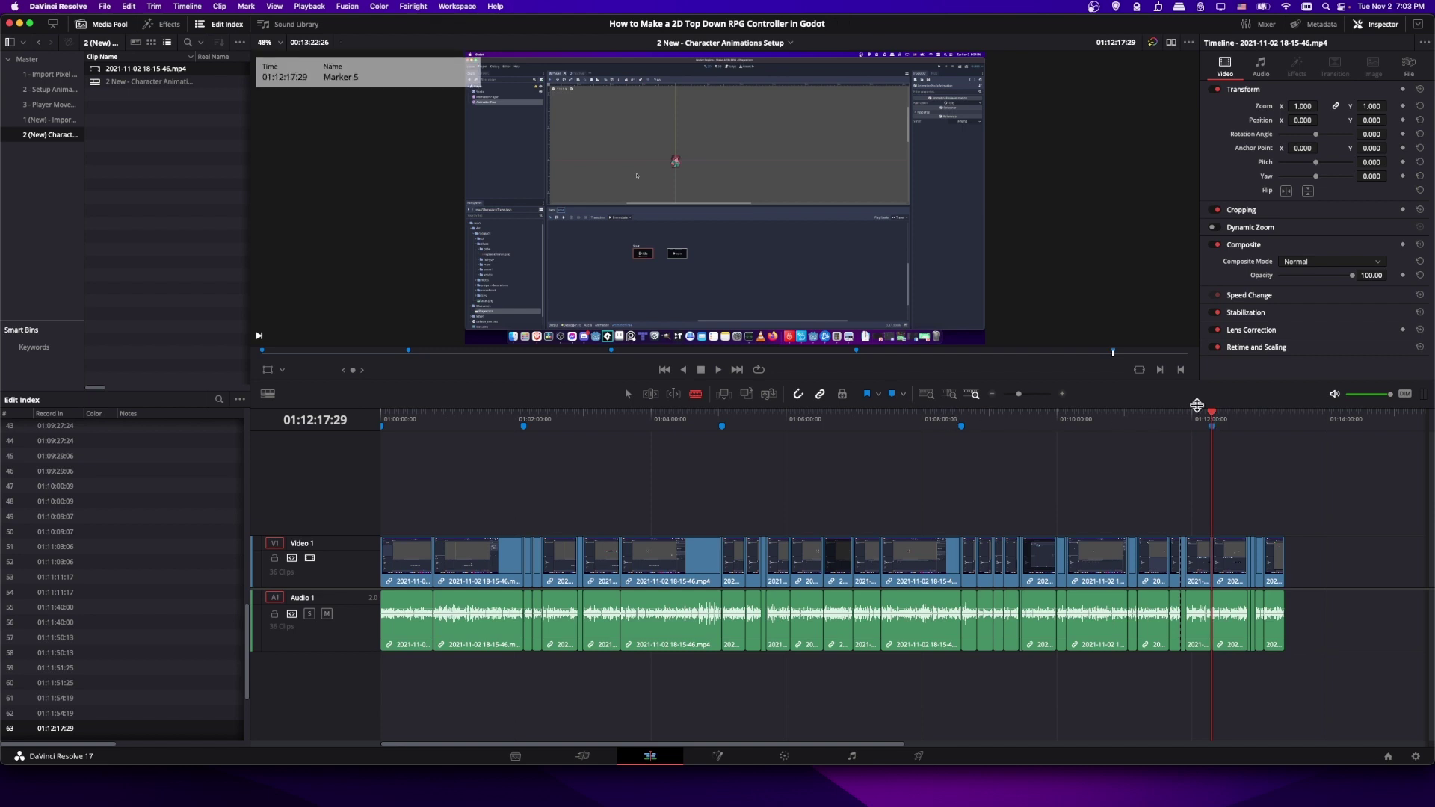
double_click(1211, 429)
type("Wrapup")
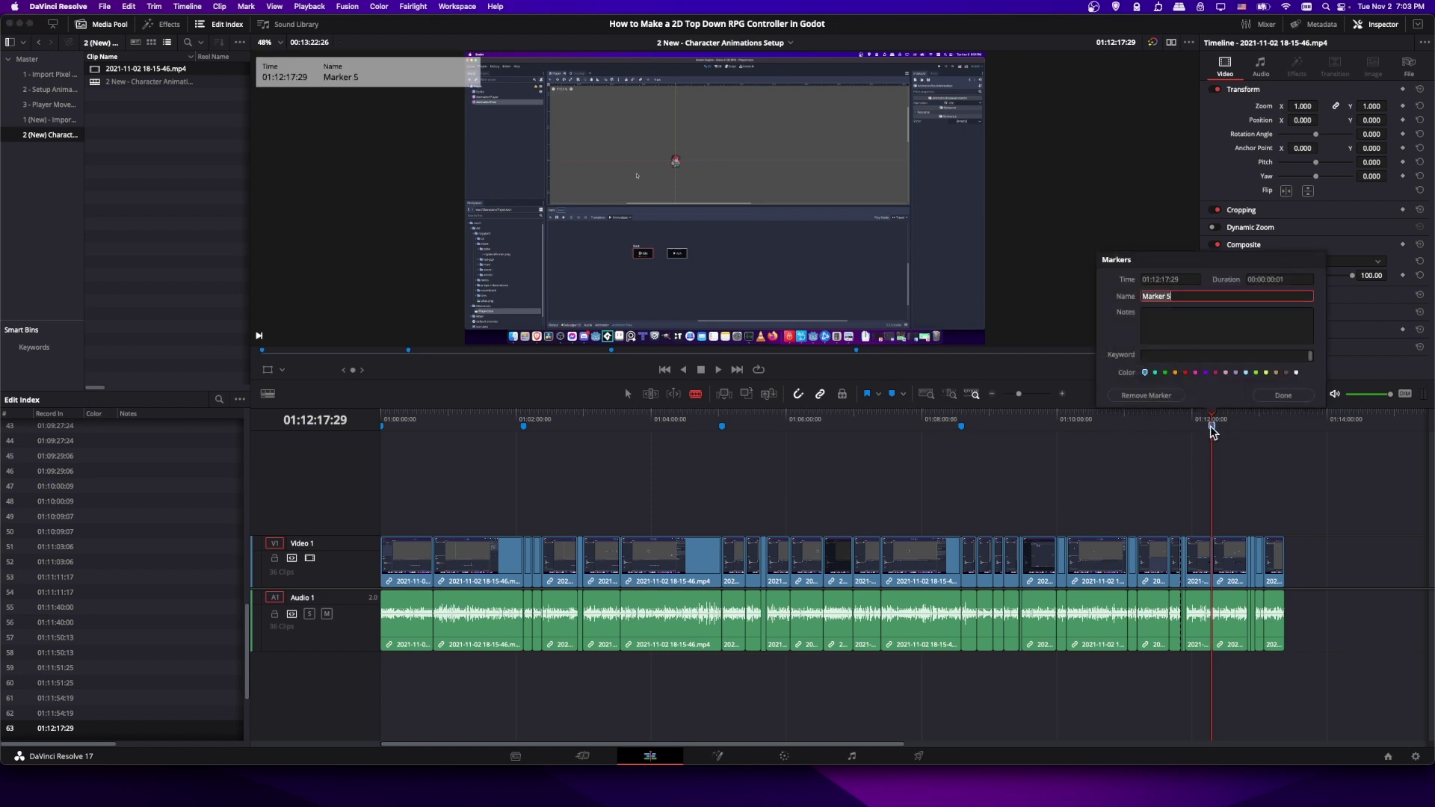
key("Return")
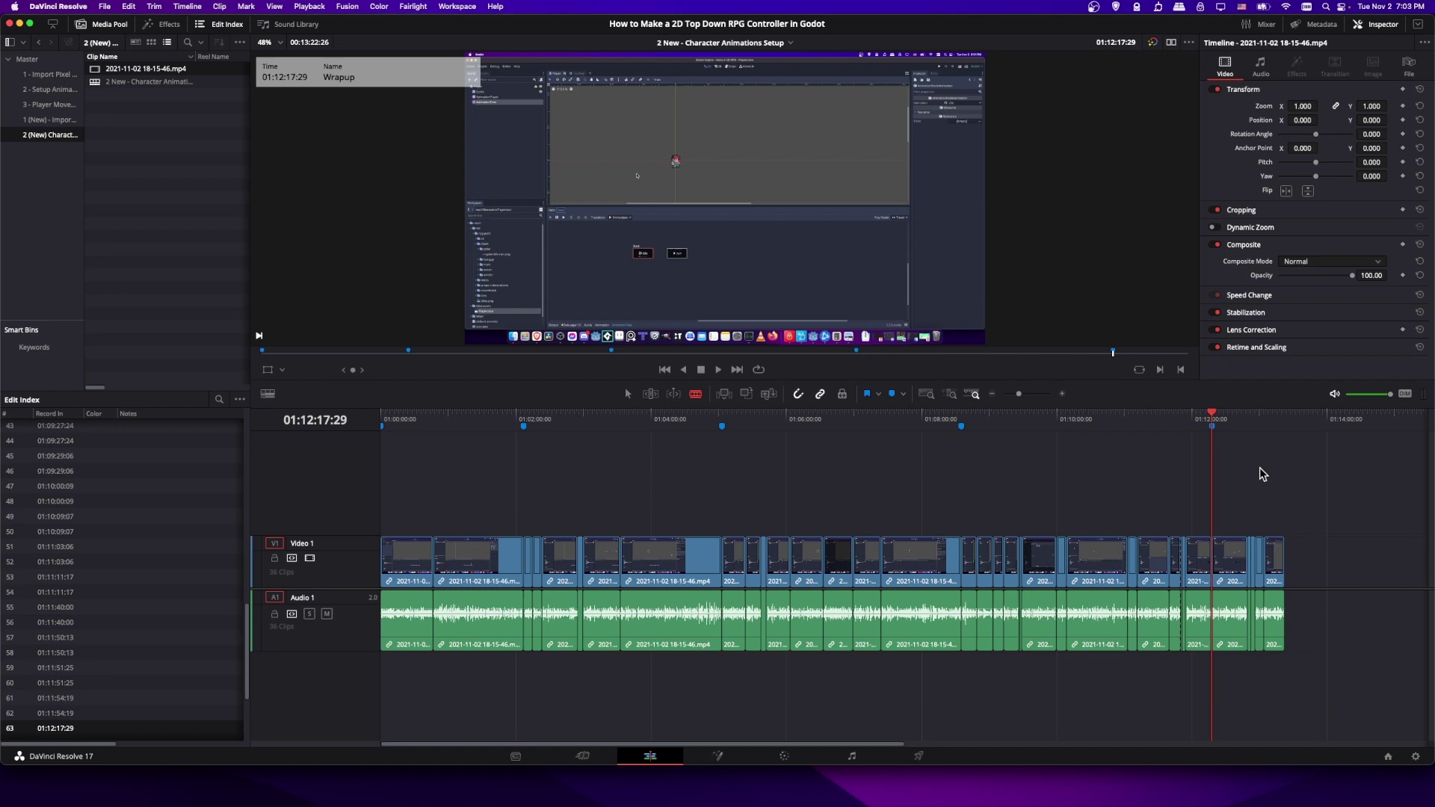
On the Deliver page, enable Upload directly to YouTube for the YouTube 1080p render
left_click(923, 757)
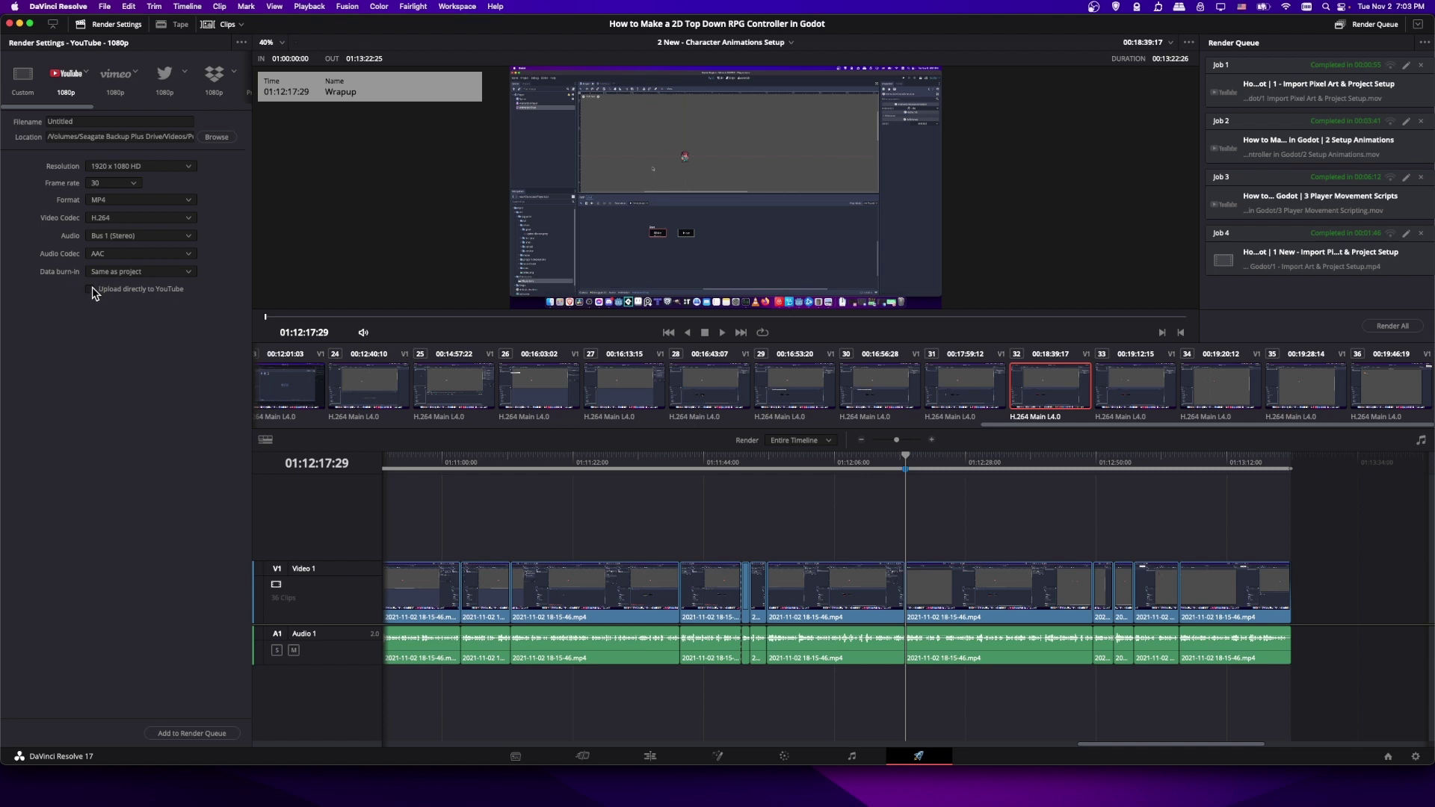
left_click(133, 294)
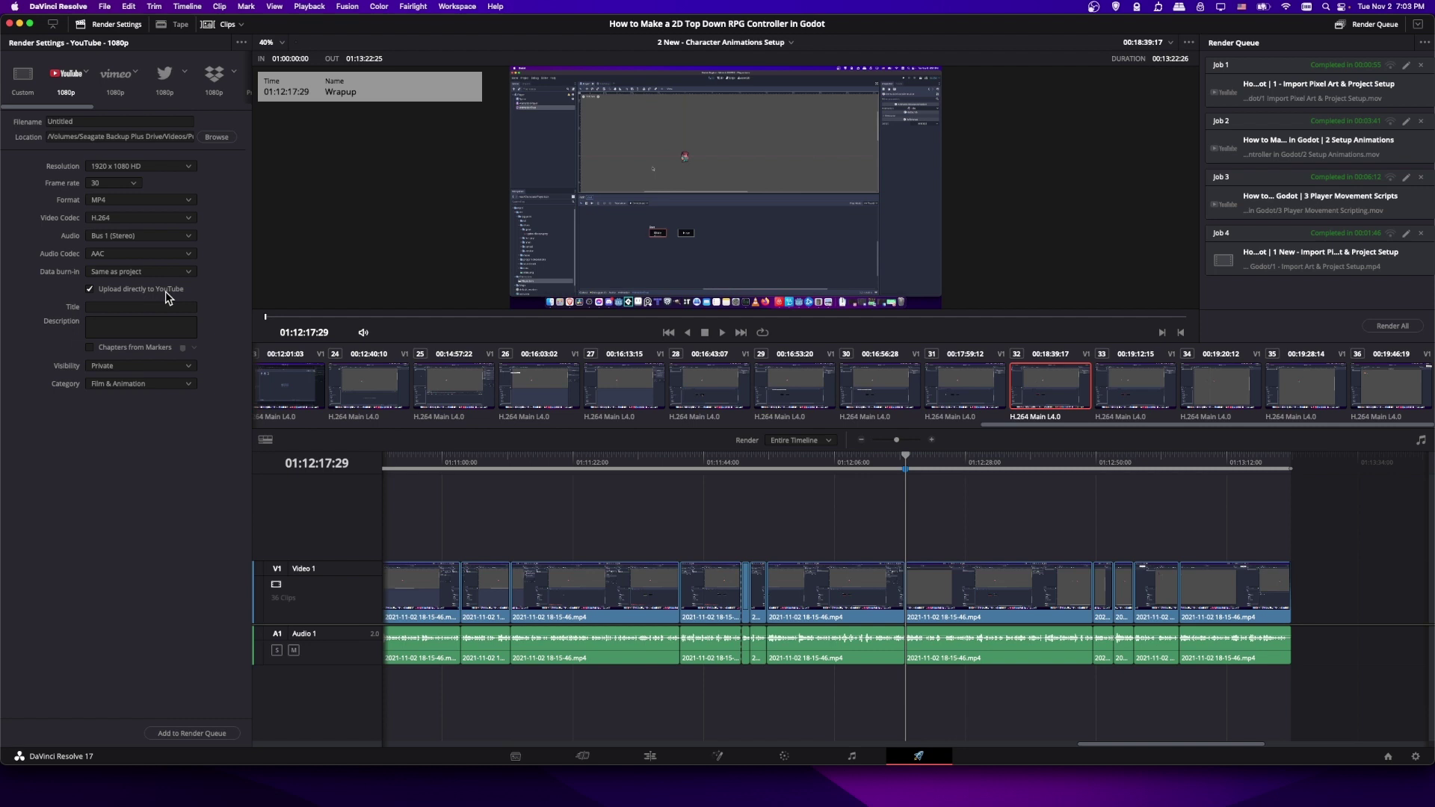
left_click(83, 6)
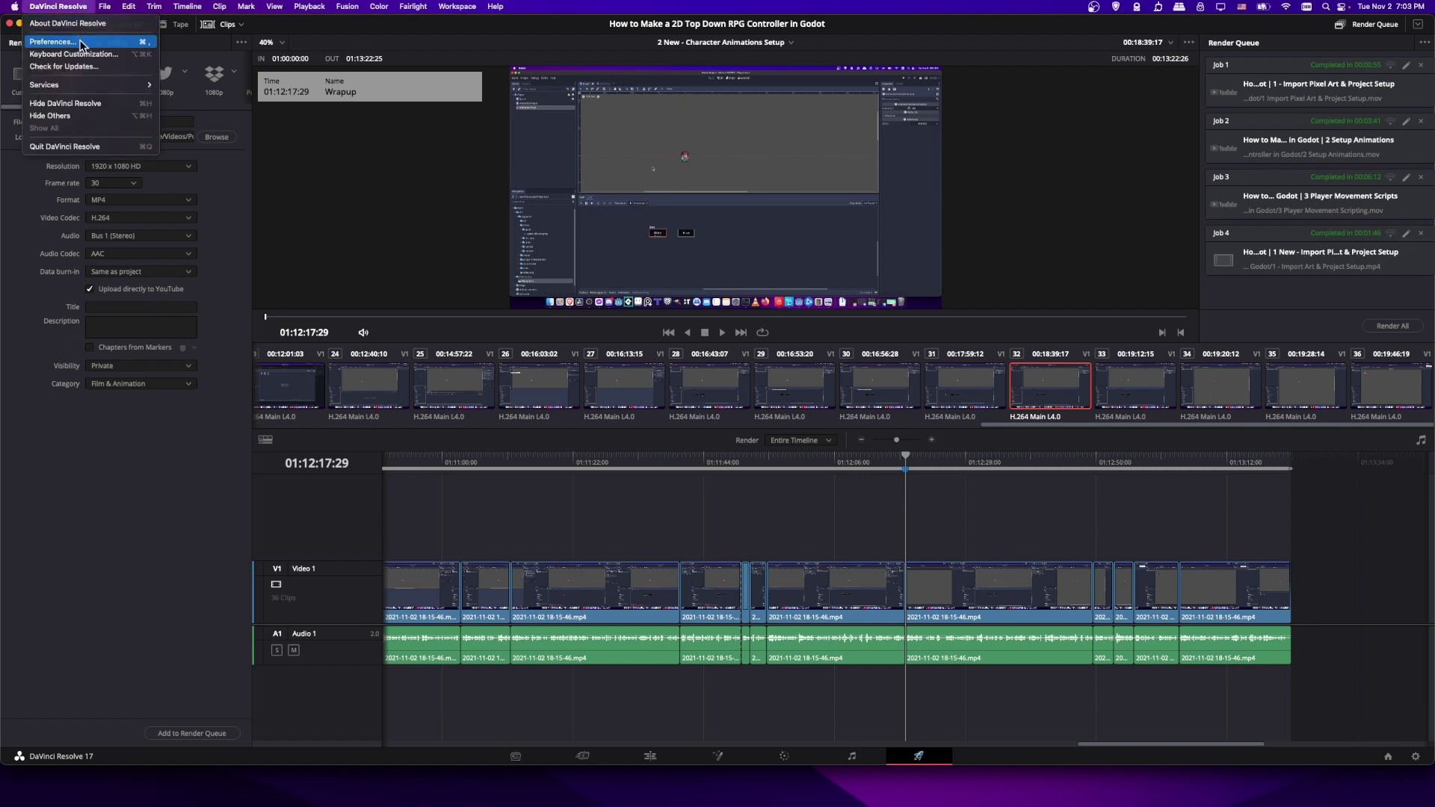
left_click(53, 42)
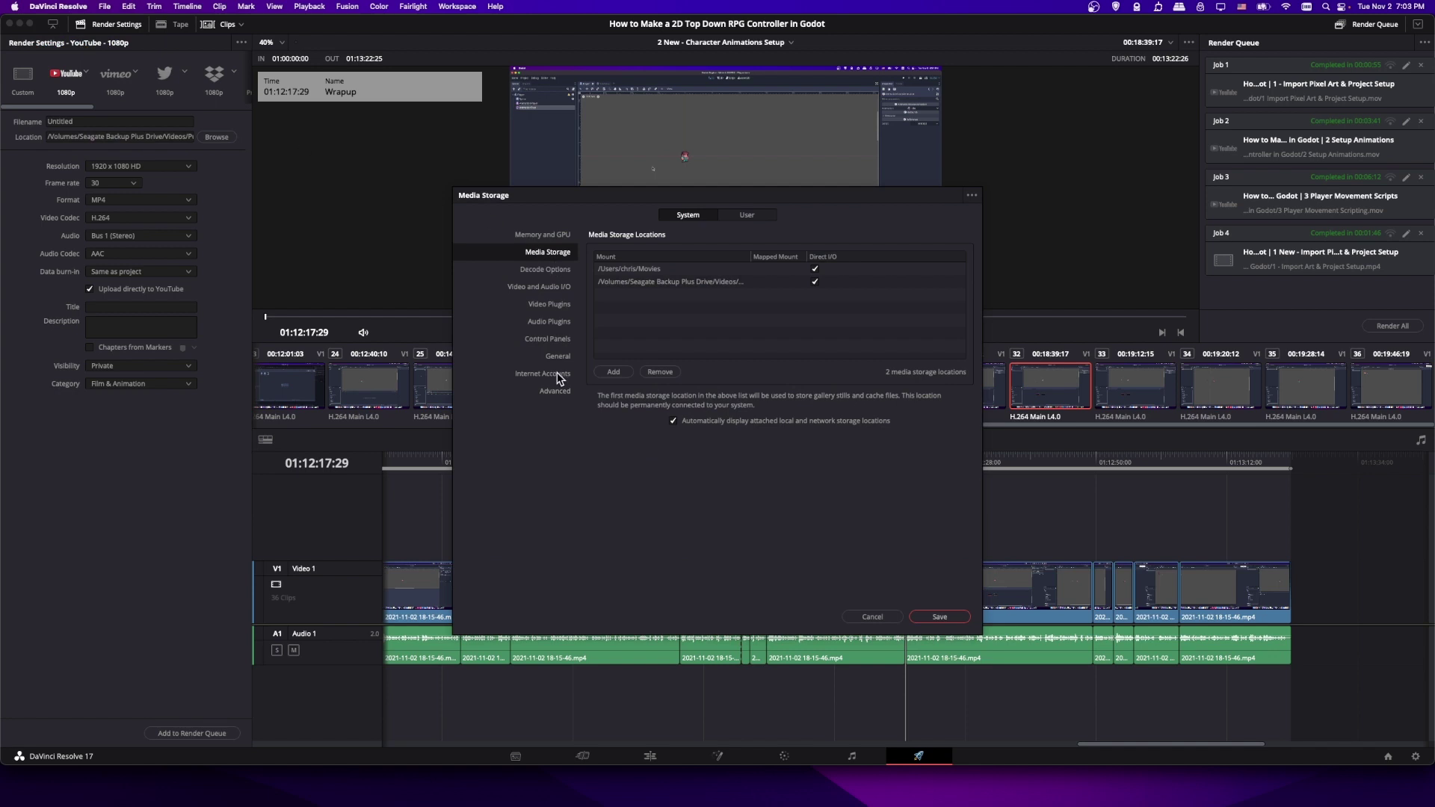
left_click(558, 376)
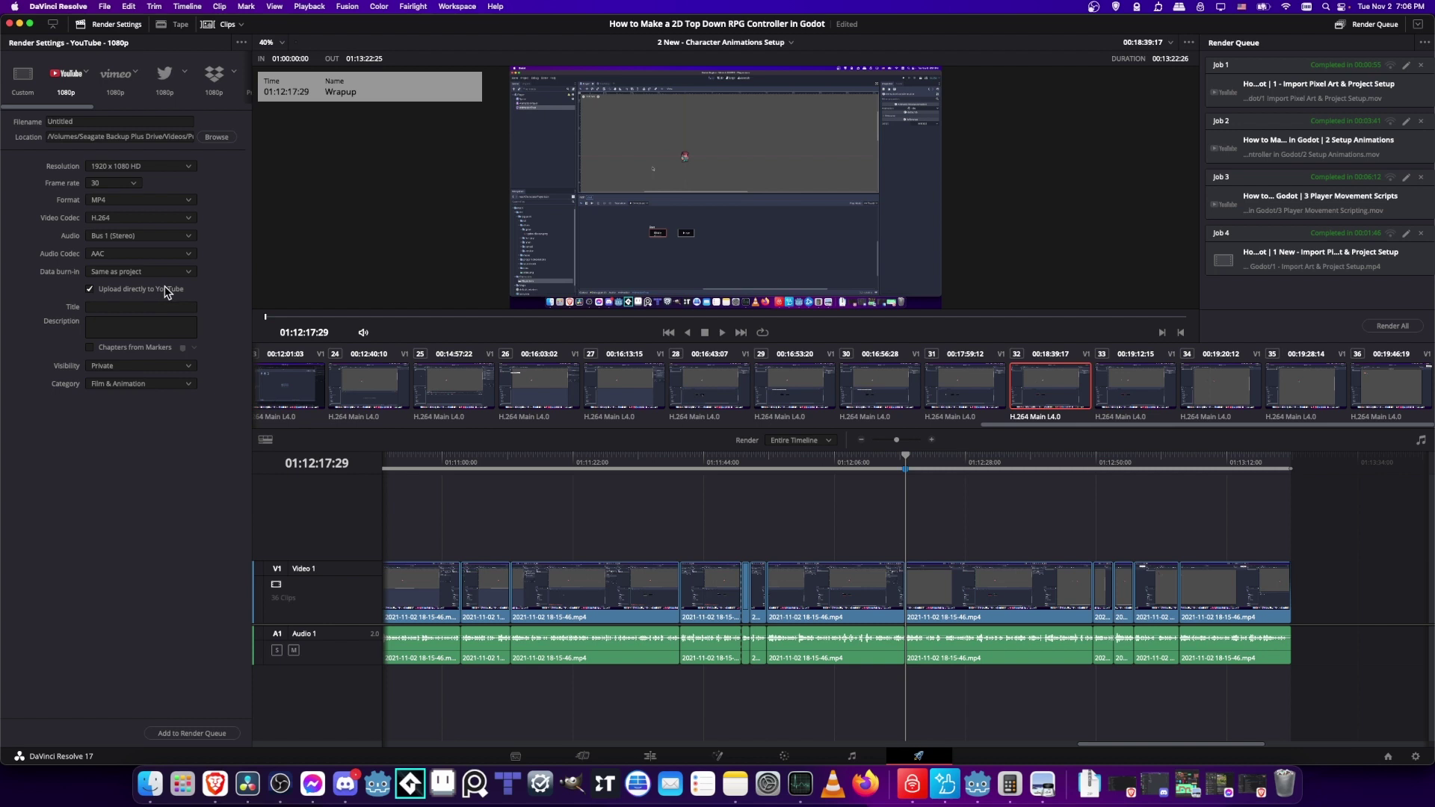
Title the upload 'TEST' and enable Chapters from Markers using Blue markers
left_click(120, 308)
type("TEST")
left_click(89, 348)
left_click(195, 349)
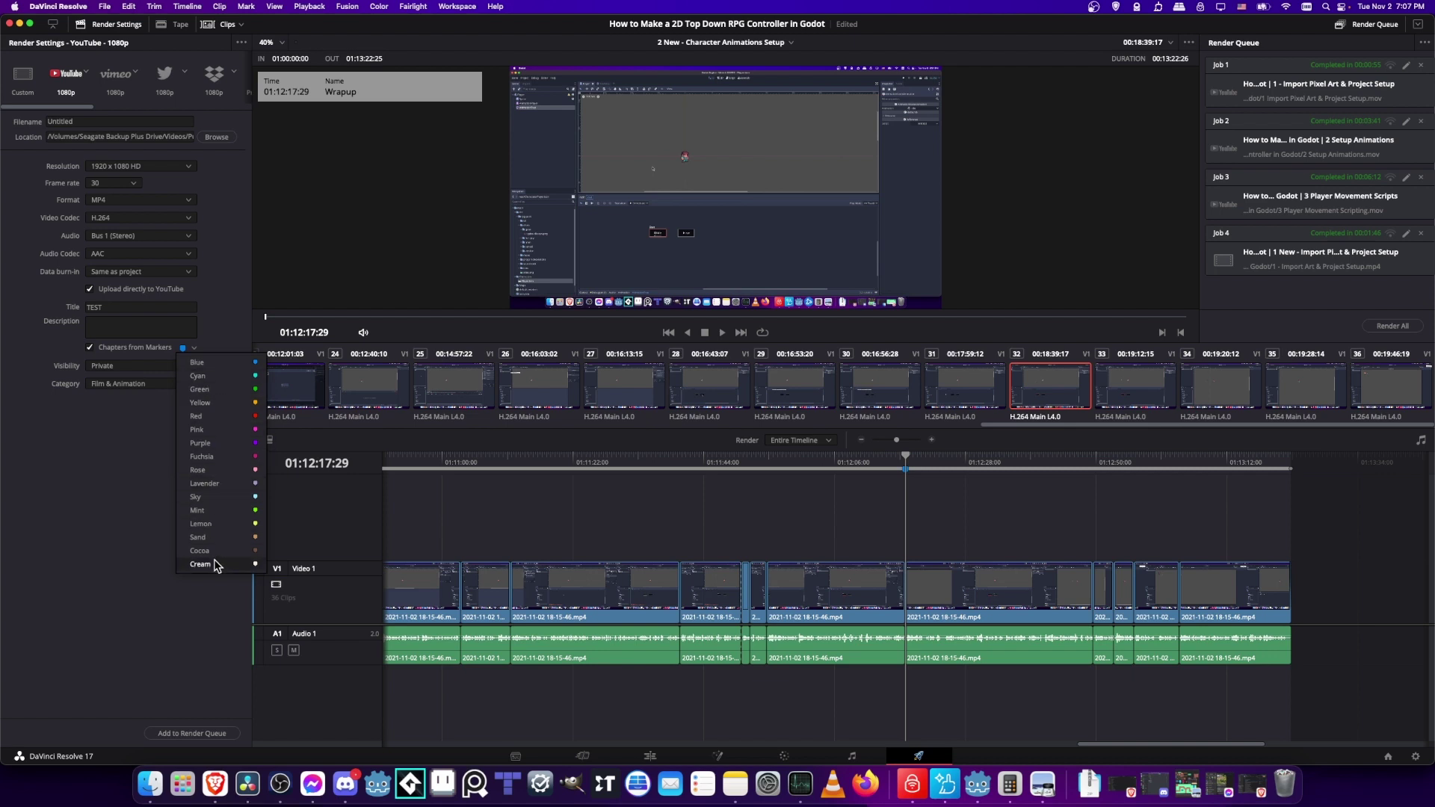
left_click(228, 369)
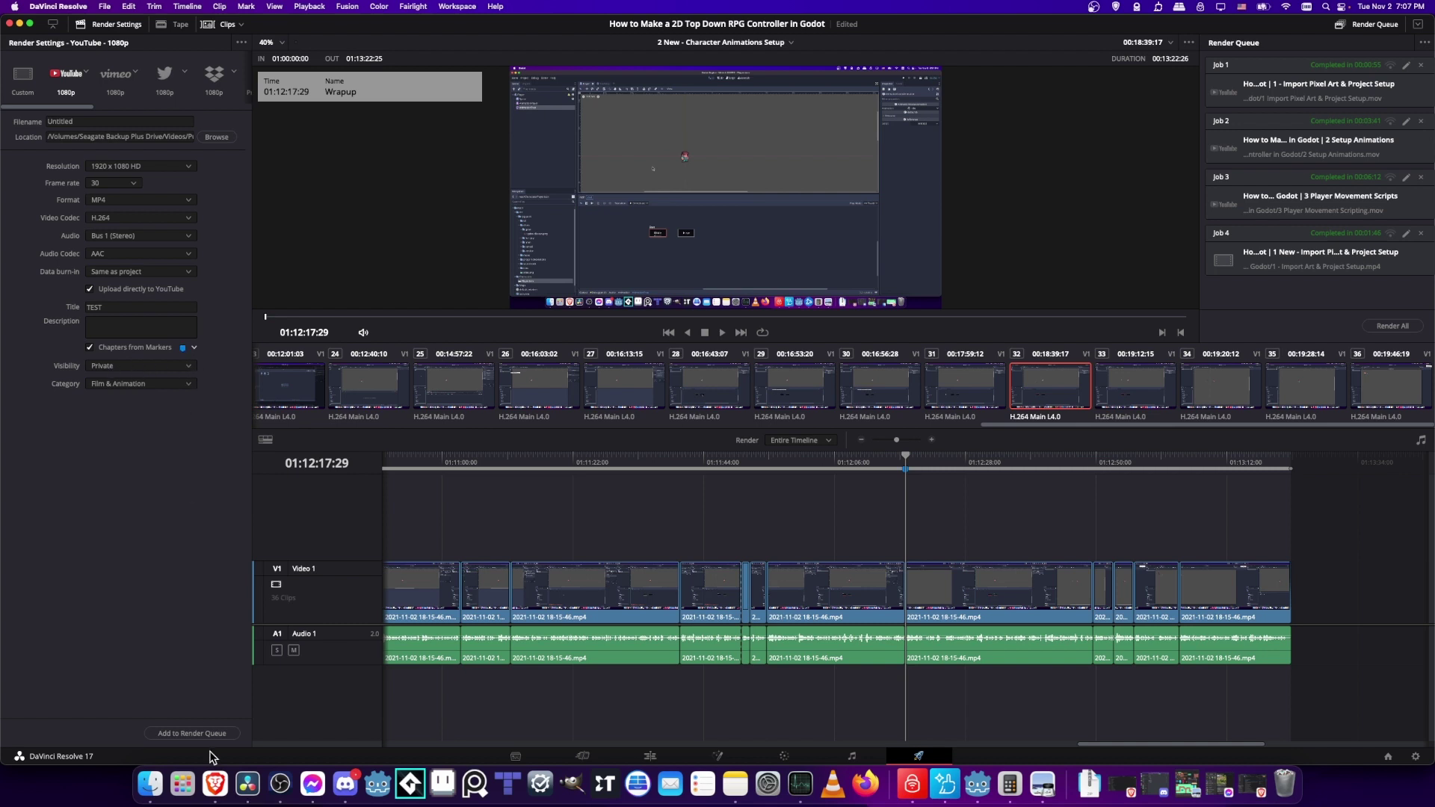
Add the YouTube job to the Render Queue and render it to upload
left_click(192, 733)
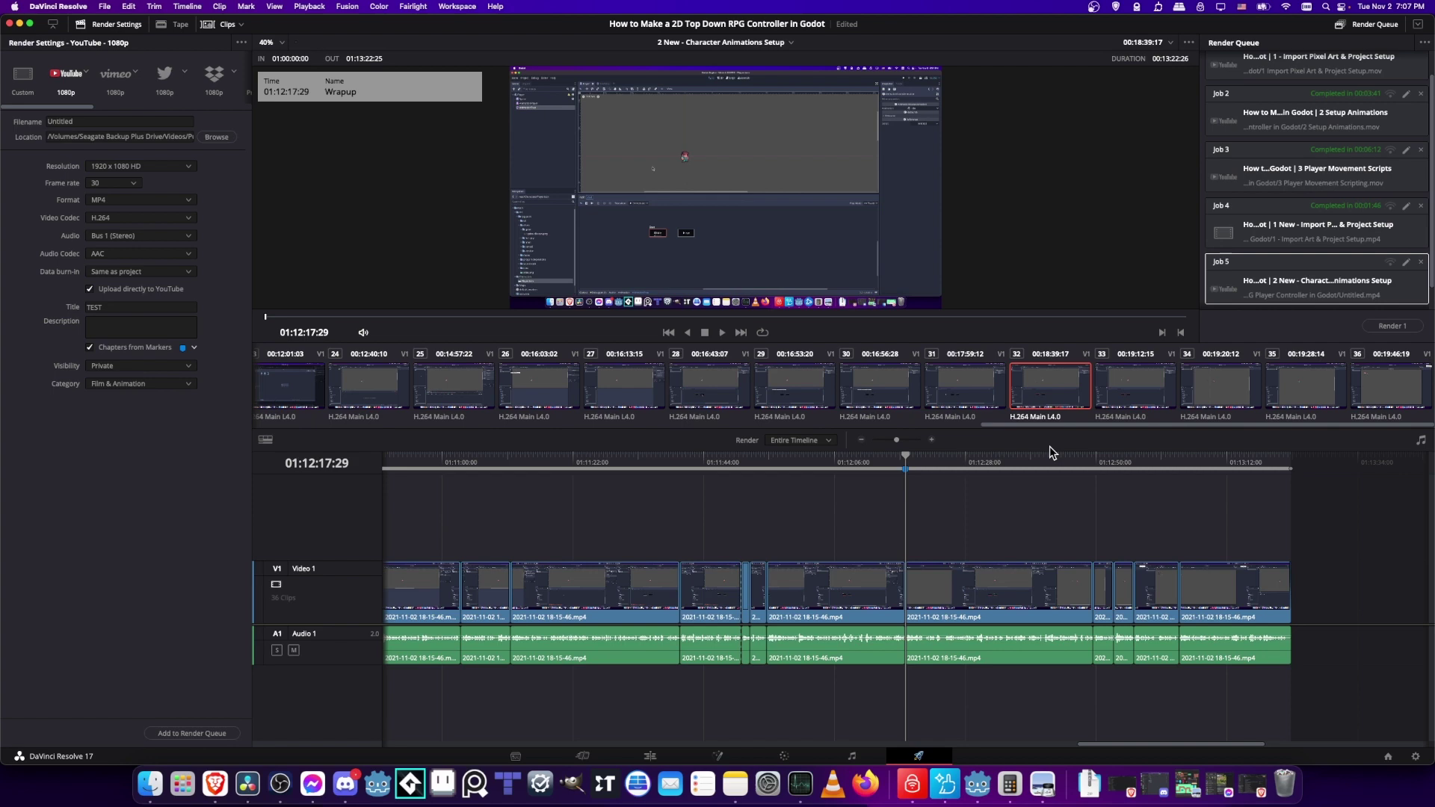
left_click(1390, 326)
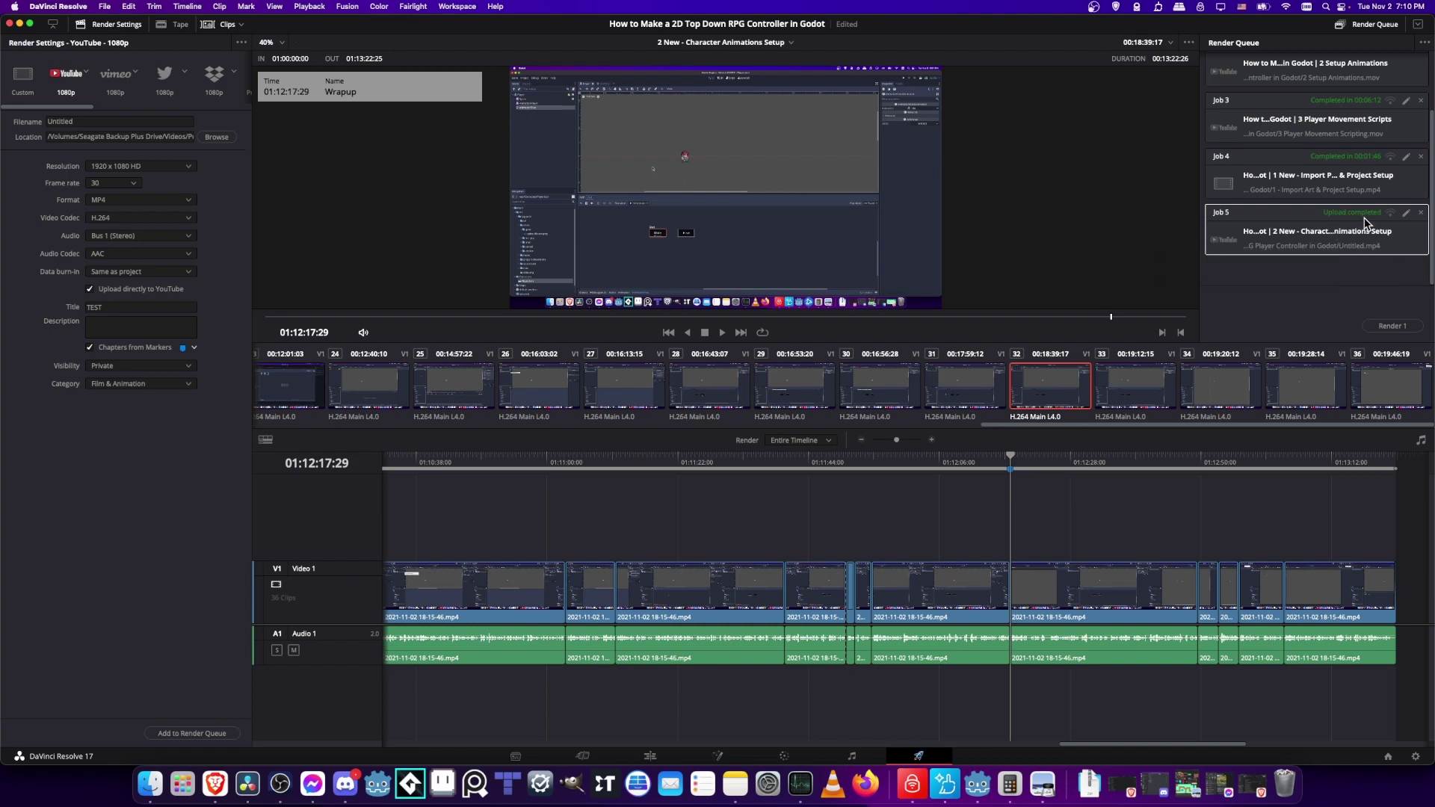
key("super+Tab")
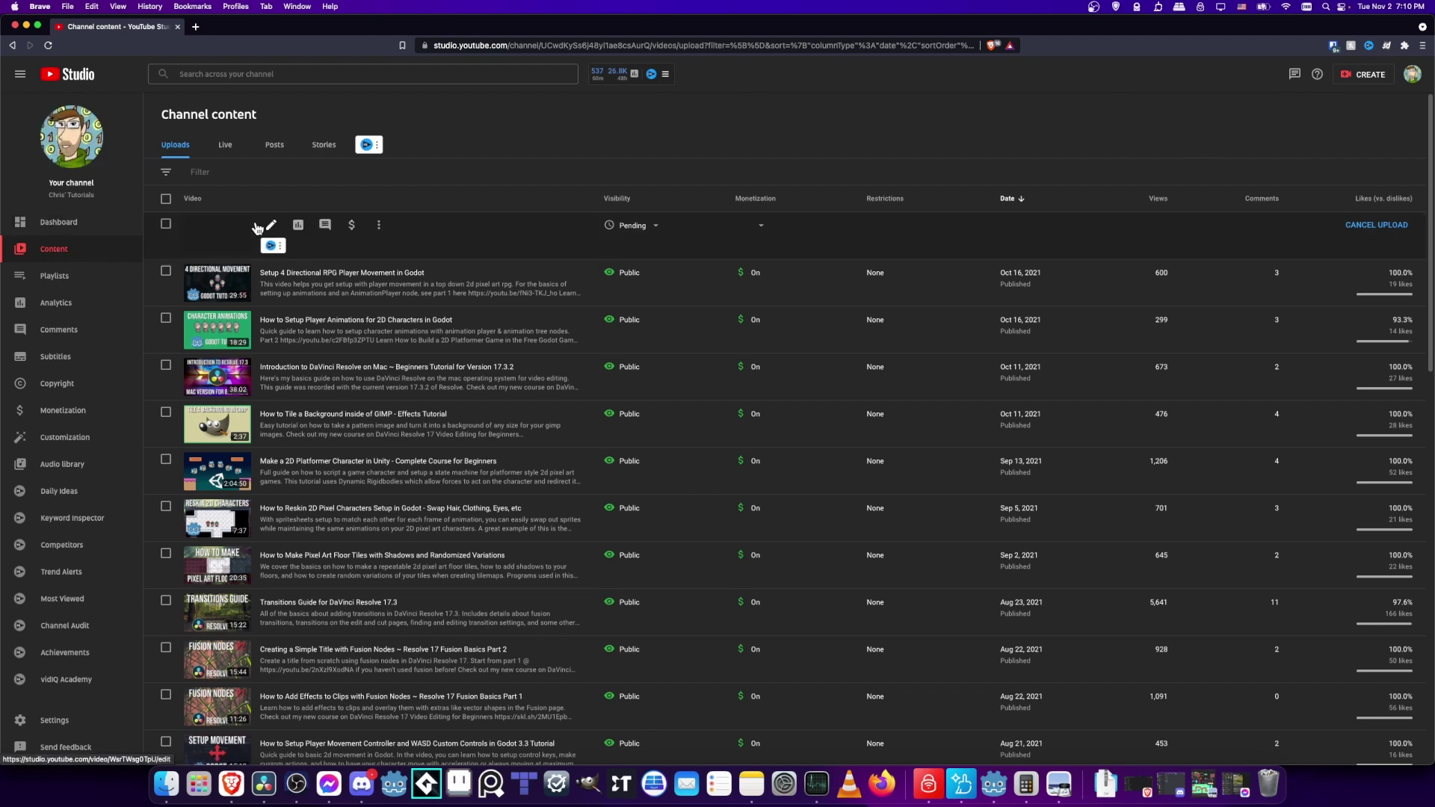
Open the TEST video's details in YouTube Studio and inspect the chapter lines in its description
mouse_move(404, 267)
left_click(273, 226)
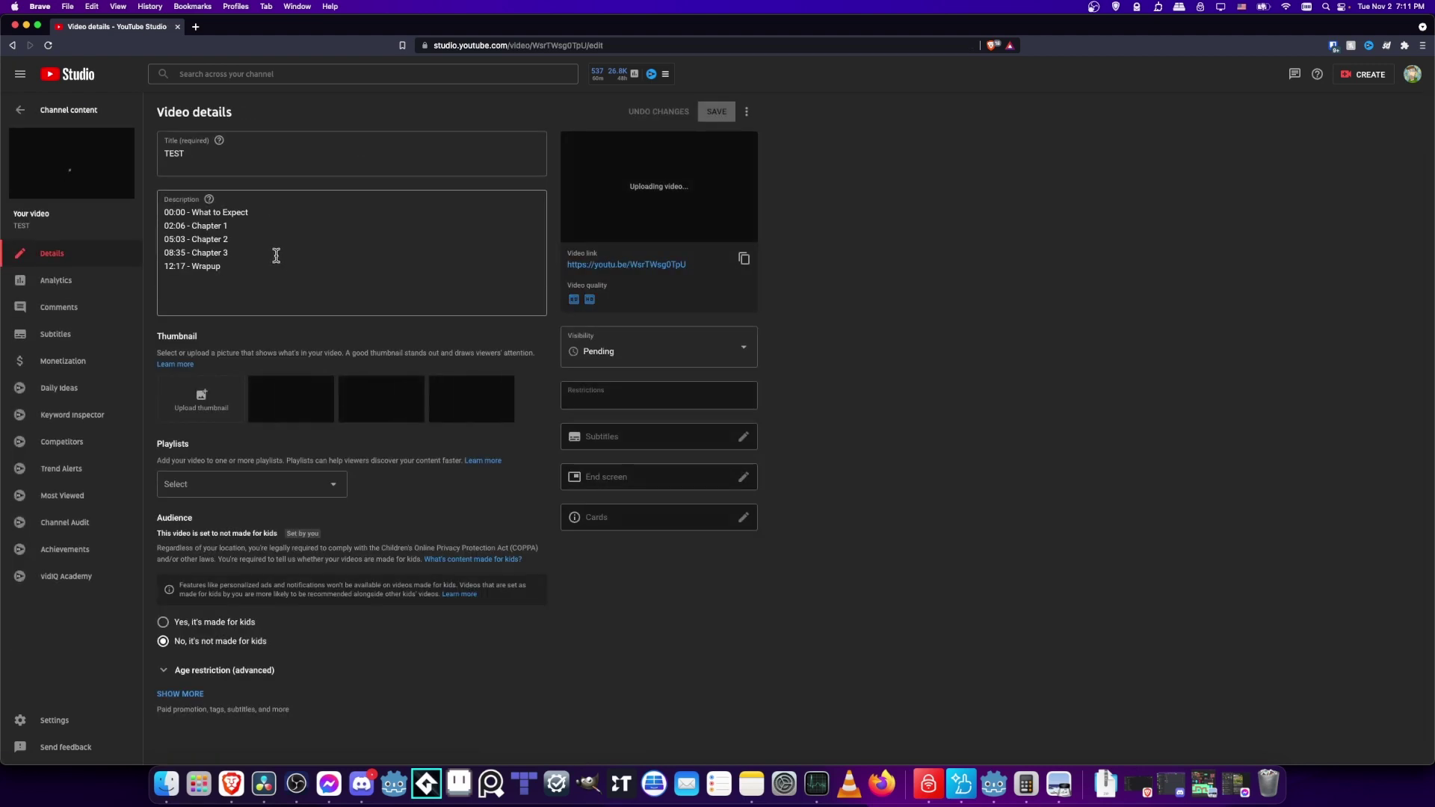
left_click_drag(278, 282, 166, 210)
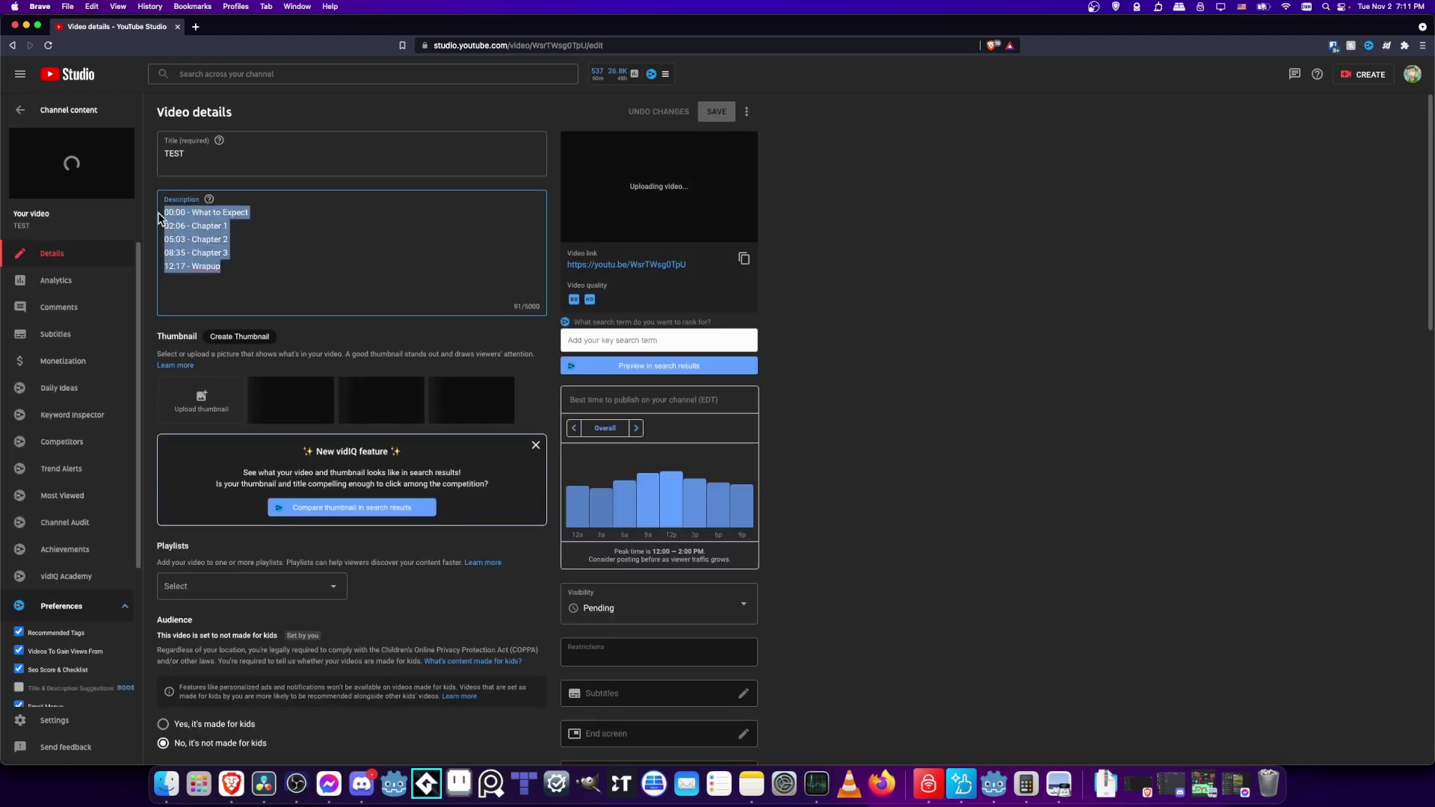
left_click(236, 231)
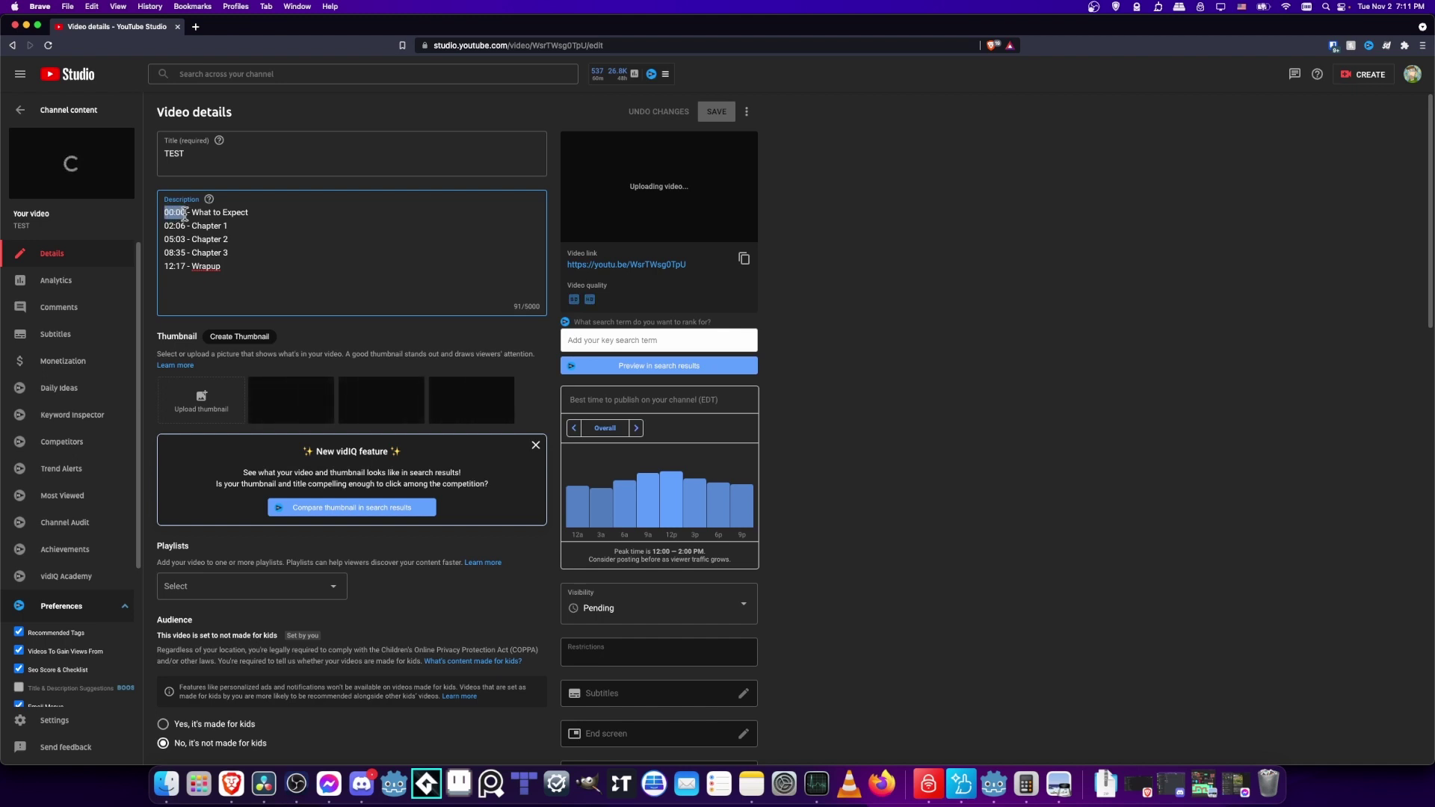
left_click_drag(192, 214, 266, 215)
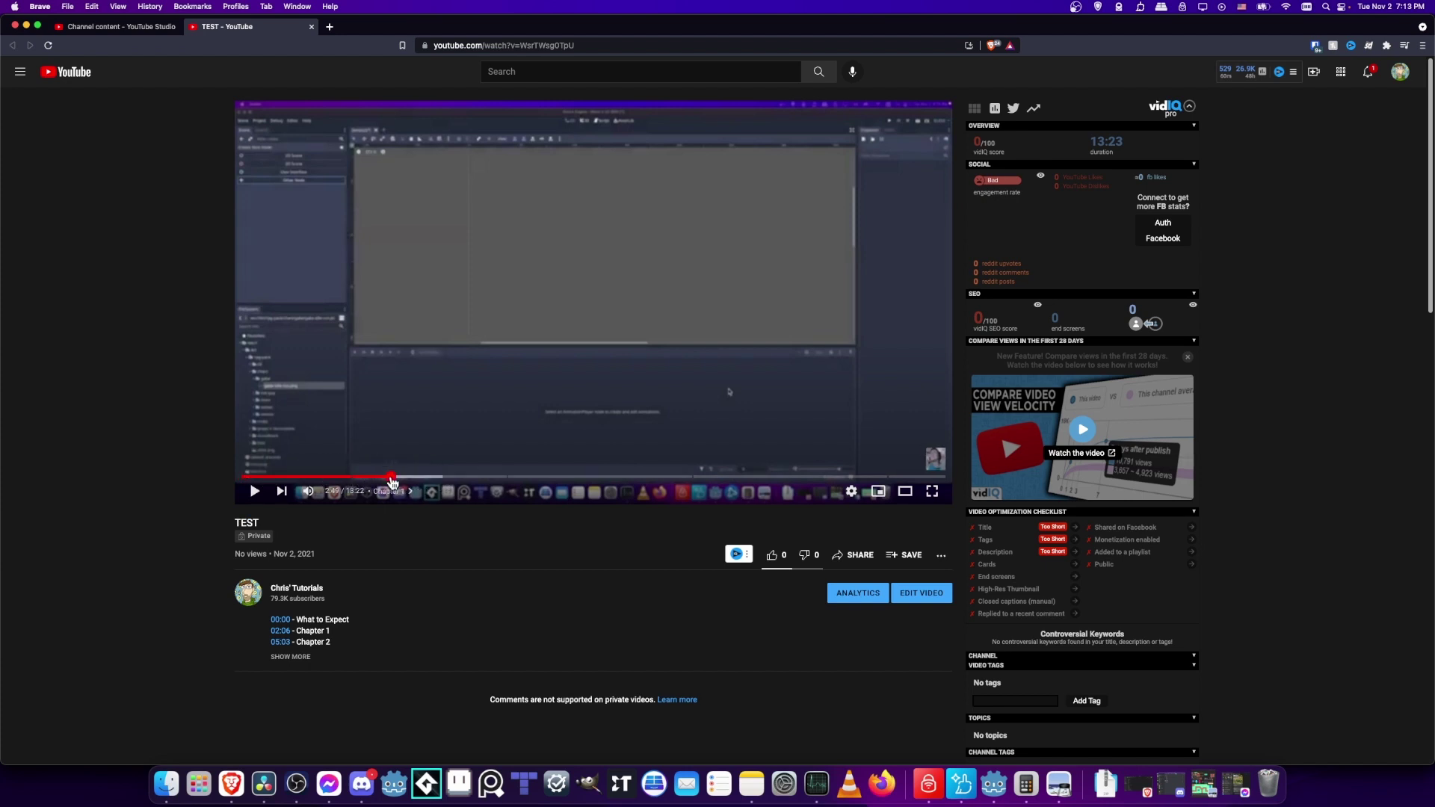
Jump playback into Chapter 1 and open the video's chapter list
left_click(391, 477)
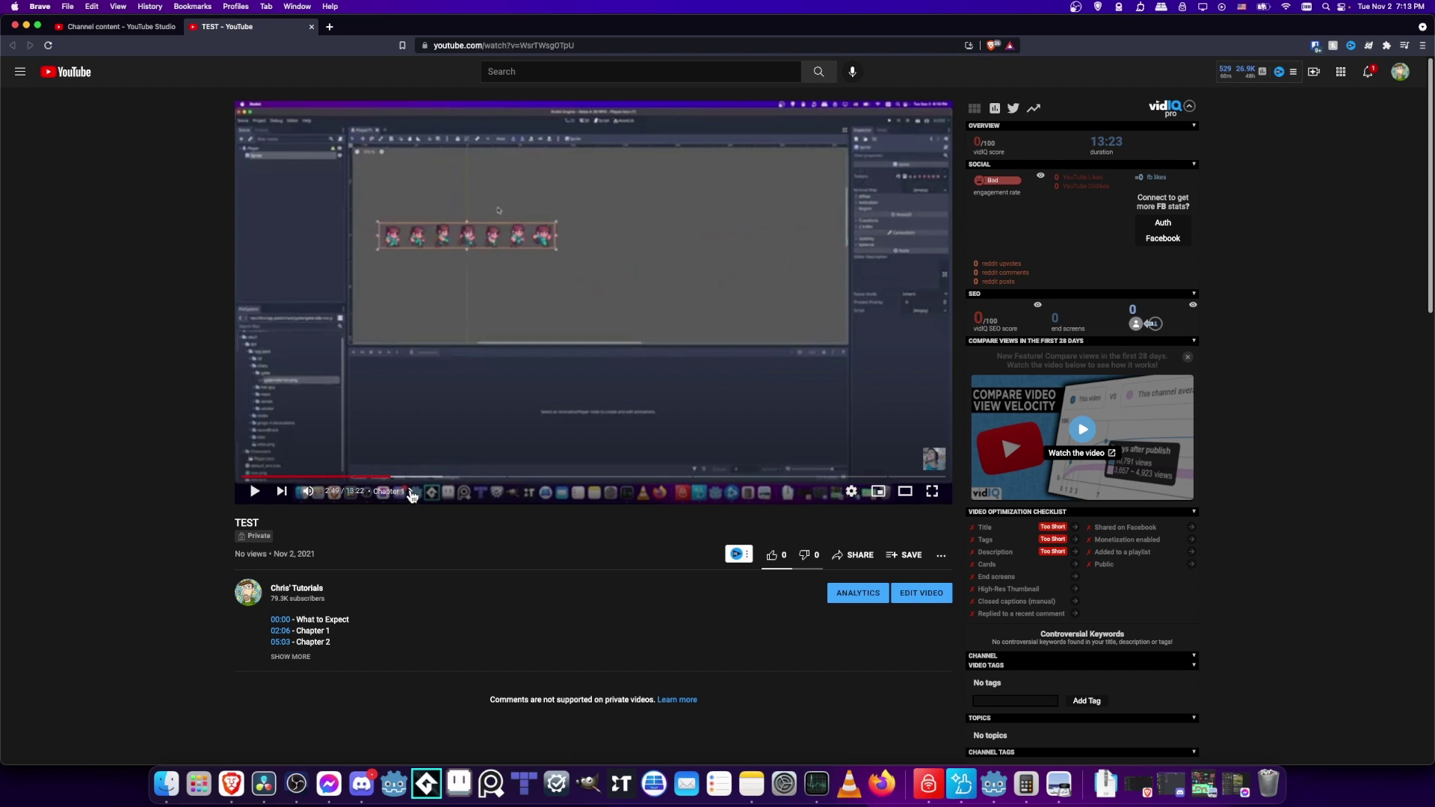
left_click(410, 493)
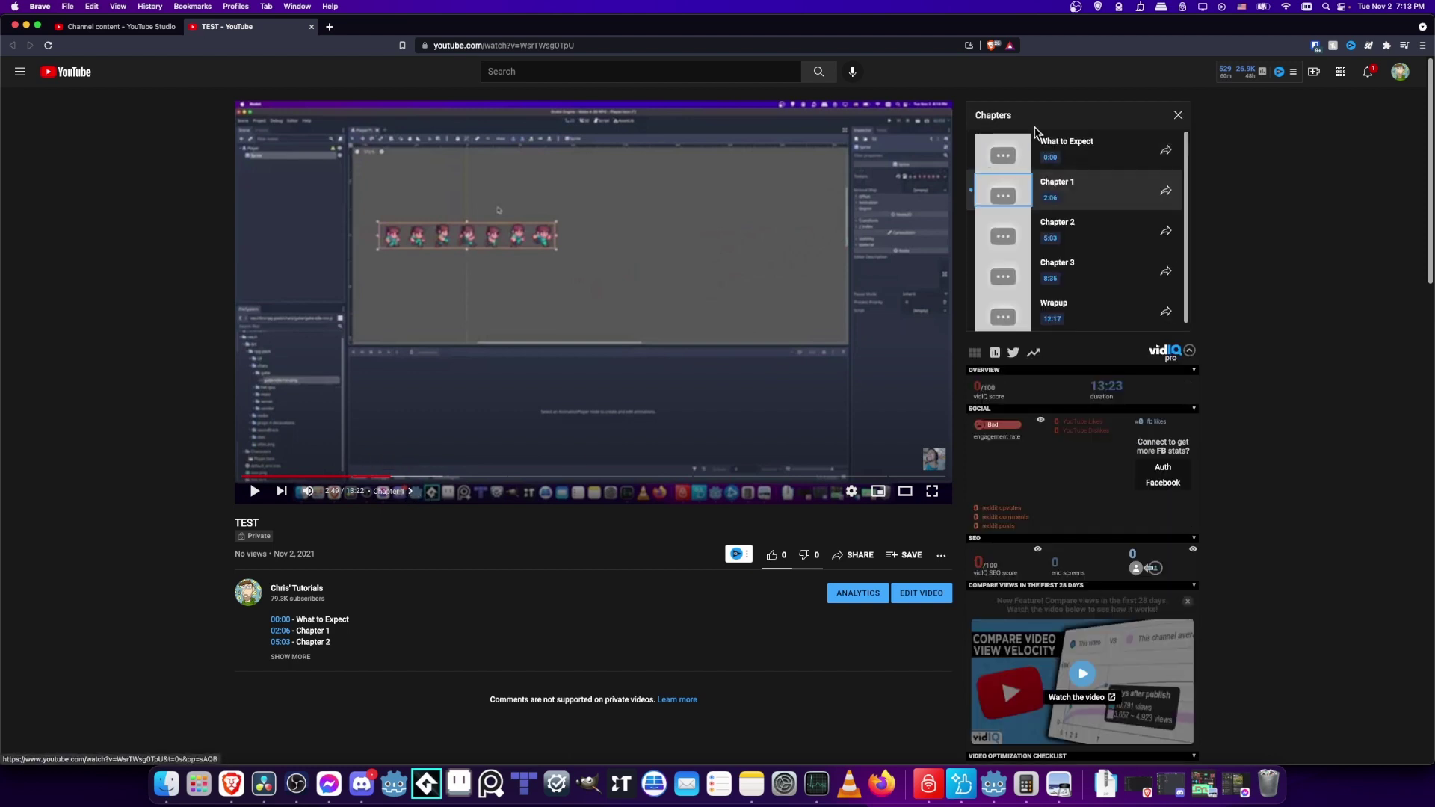